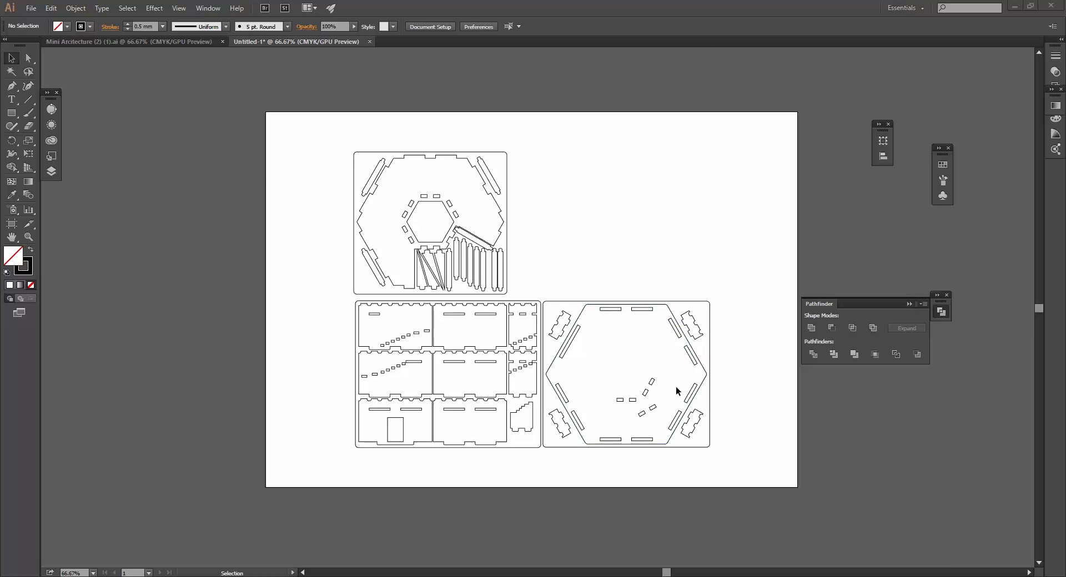
Scroll around the layout to inspect the three part groups and their rounded sheet borders
{"action": "scroll", "coordinate": [675, 386], "scroll_direction": "up", "scroll_amount": 2, "text": "alt"}
{"action": "scroll", "coordinate": [712, 338], "scroll_direction": "down", "scroll_amount": 2, "text": "alt"}
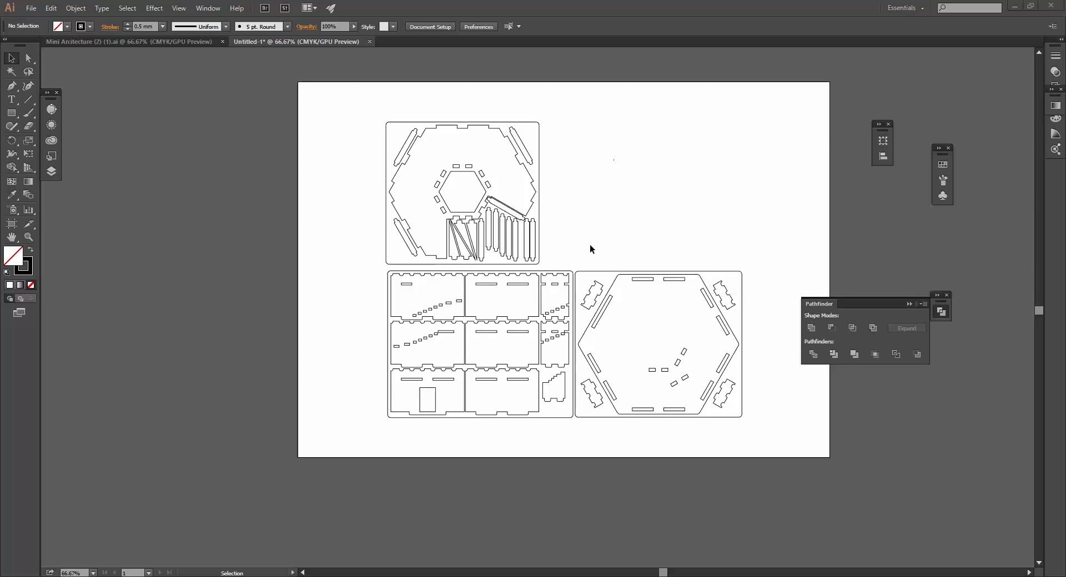
{"action": "scroll", "coordinate": [622, 345], "scroll_direction": "up", "scroll_amount": 1, "text": "alt"}
{"action": "scroll", "coordinate": [522, 311], "scroll_direction": "up", "scroll_amount": 3}
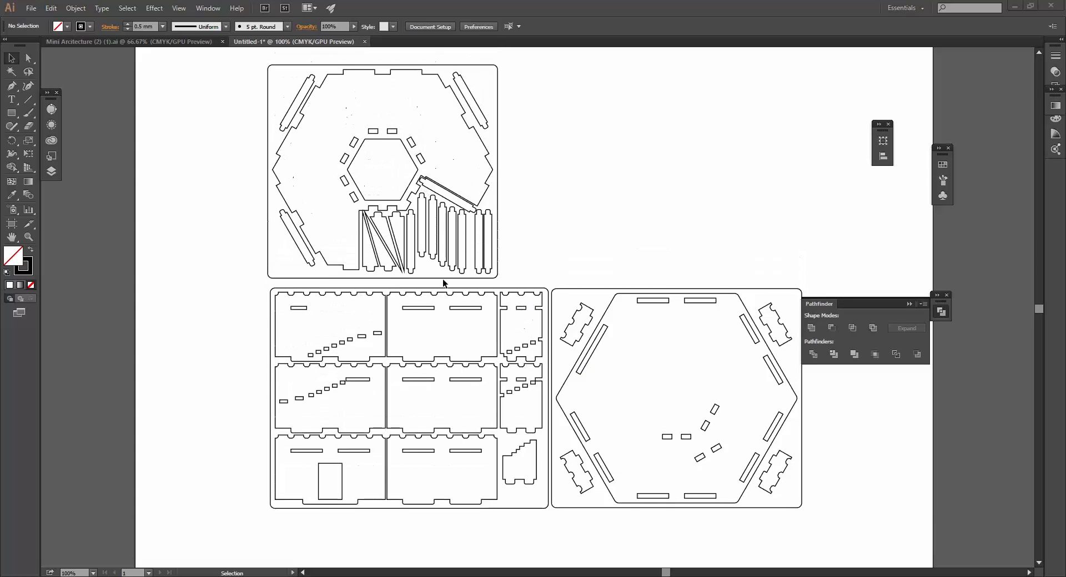
{"action": "scroll", "coordinate": [441, 277], "scroll_direction": "down", "scroll_amount": 1, "text": "alt"}
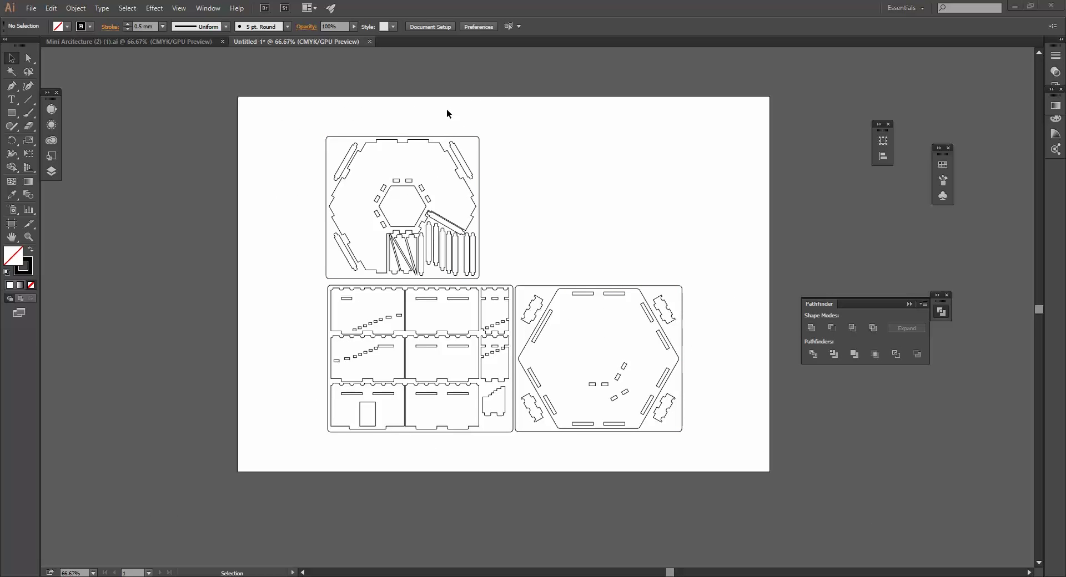
{"action": "scroll", "coordinate": [655, 293], "scroll_direction": "up", "scroll_amount": 1}
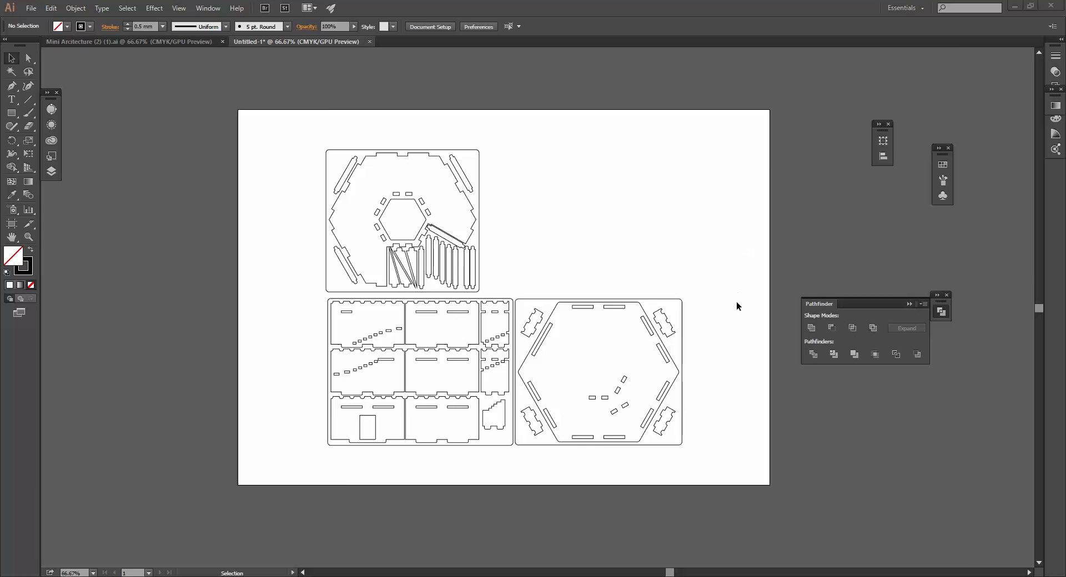
{"action": "scroll", "coordinate": [405, 304], "scroll_direction": "up", "scroll_amount": 1}
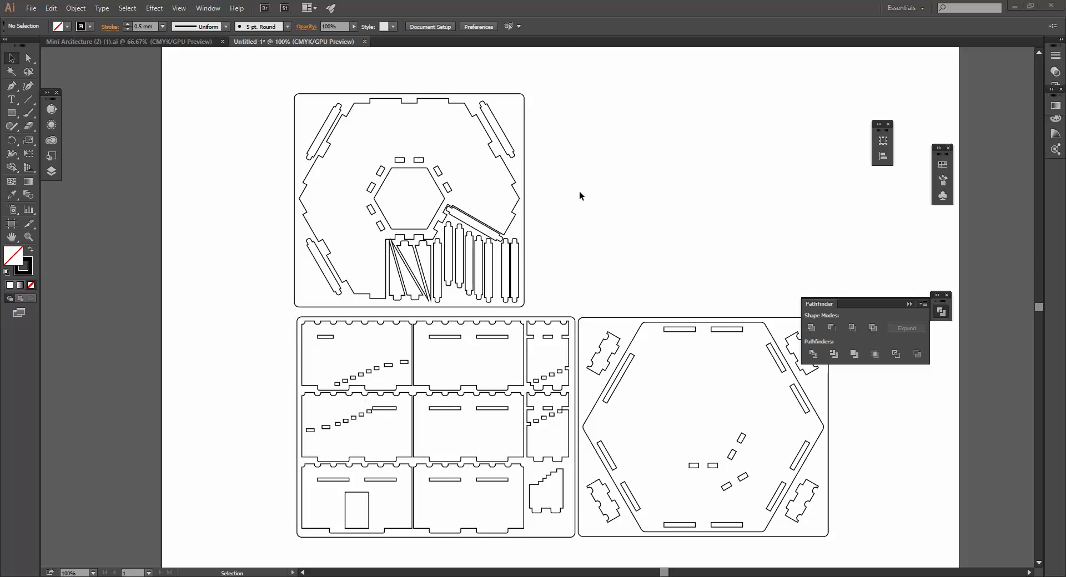
{"action": "scroll", "coordinate": [581, 189], "scroll_direction": "down", "scroll_amount": 1}
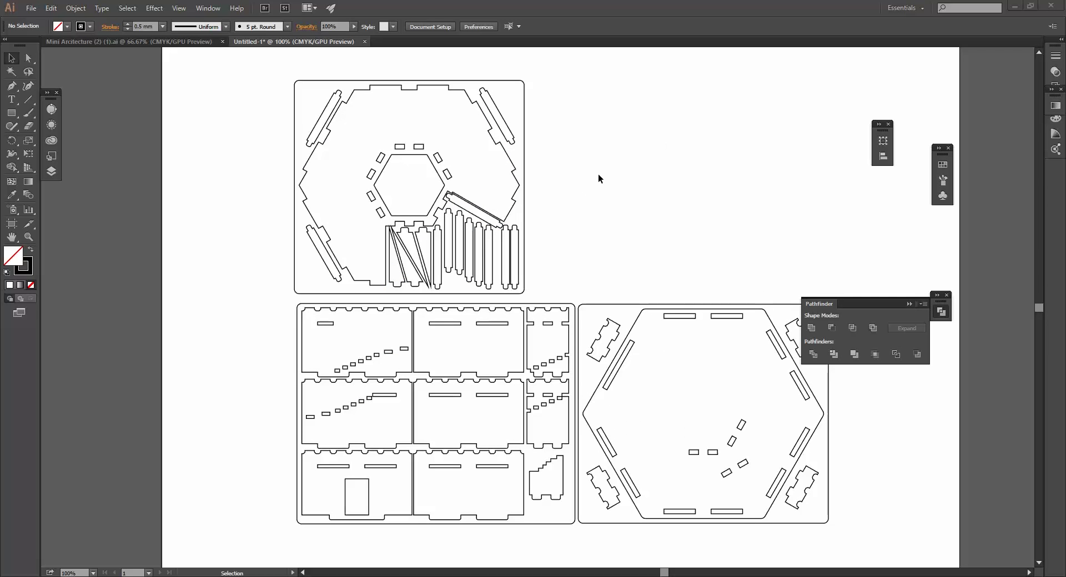
{"action": "scroll", "coordinate": [493, 220], "scroll_direction": "down", "scroll_amount": 1}
{"action": "scroll", "coordinate": [450, 209], "scroll_direction": "down", "scroll_amount": 1}
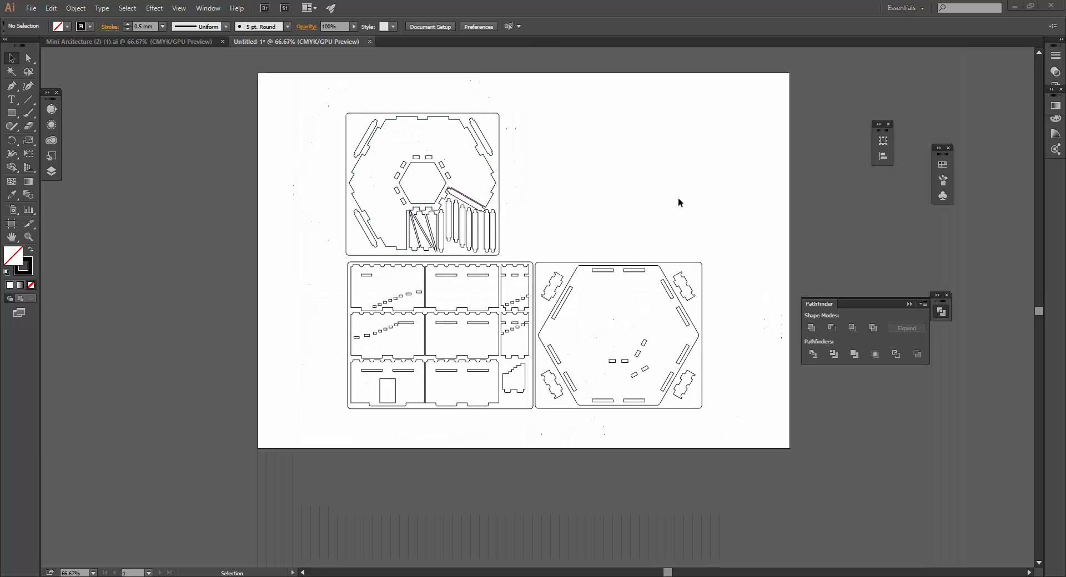
{"action": "scroll", "coordinate": [699, 199], "scroll_direction": "up", "scroll_amount": 1}
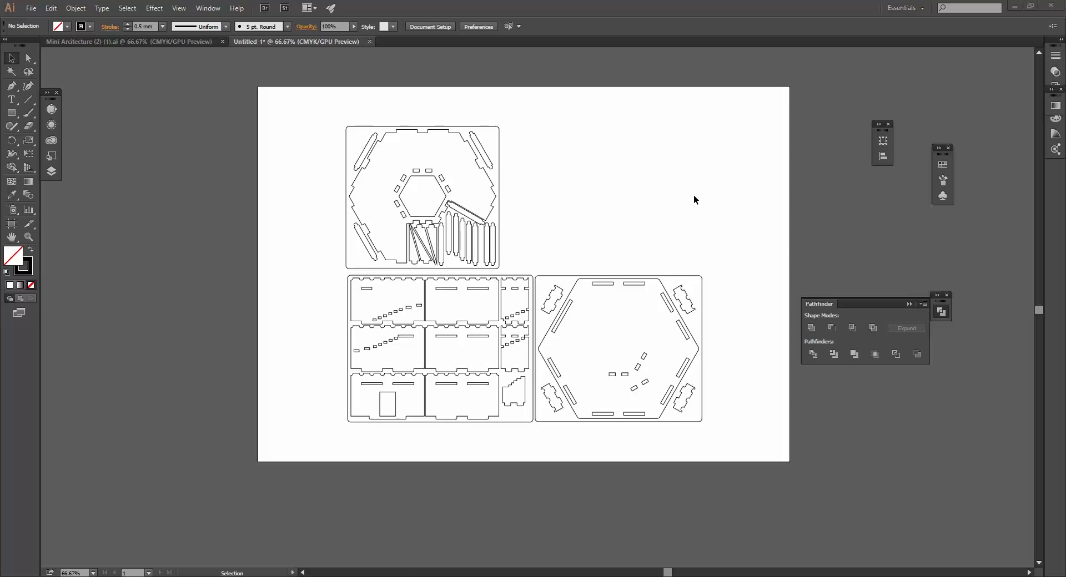
{"action": "scroll", "coordinate": [591, 253], "scroll_direction": "up", "scroll_amount": 1}
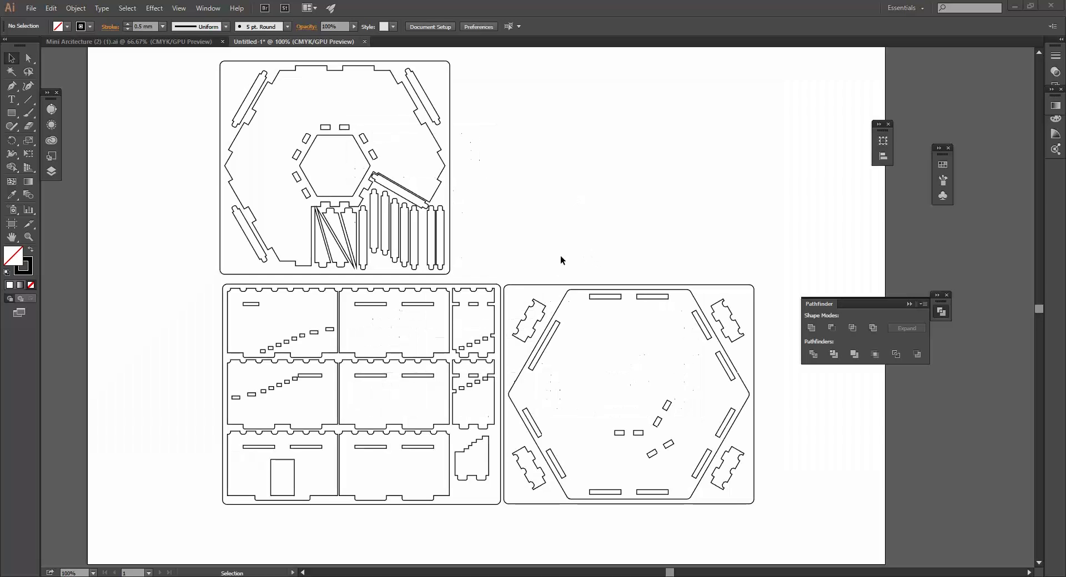
{"action": "scroll", "coordinate": [450, 134], "scroll_direction": "down", "scroll_amount": 2}
{"action": "scroll", "coordinate": [432, 127], "scroll_direction": "up", "scroll_amount": 1}
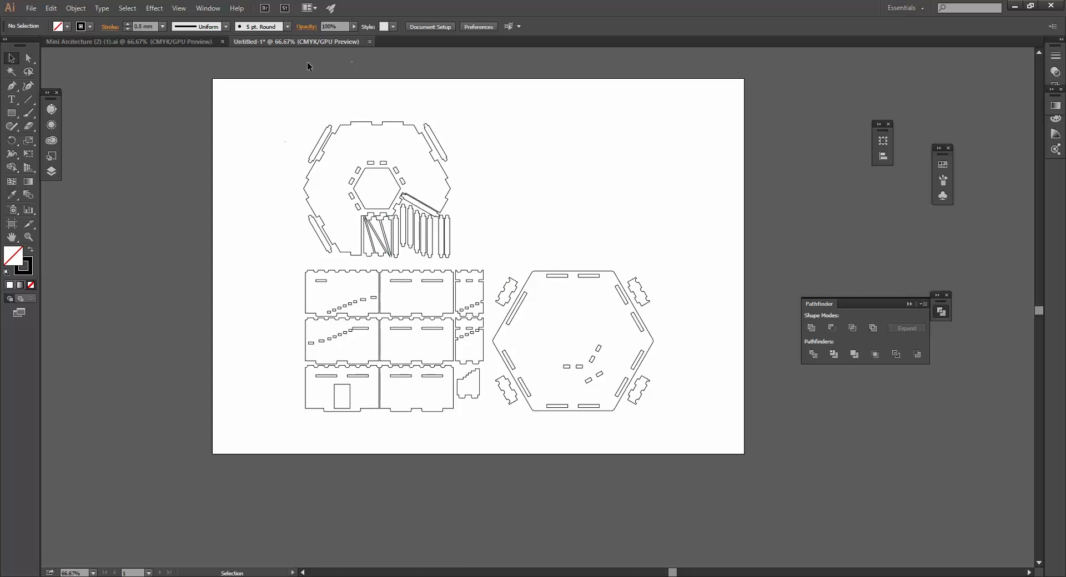
{"action": "scroll", "coordinate": [372, 187], "scroll_direction": "up", "scroll_amount": 1}
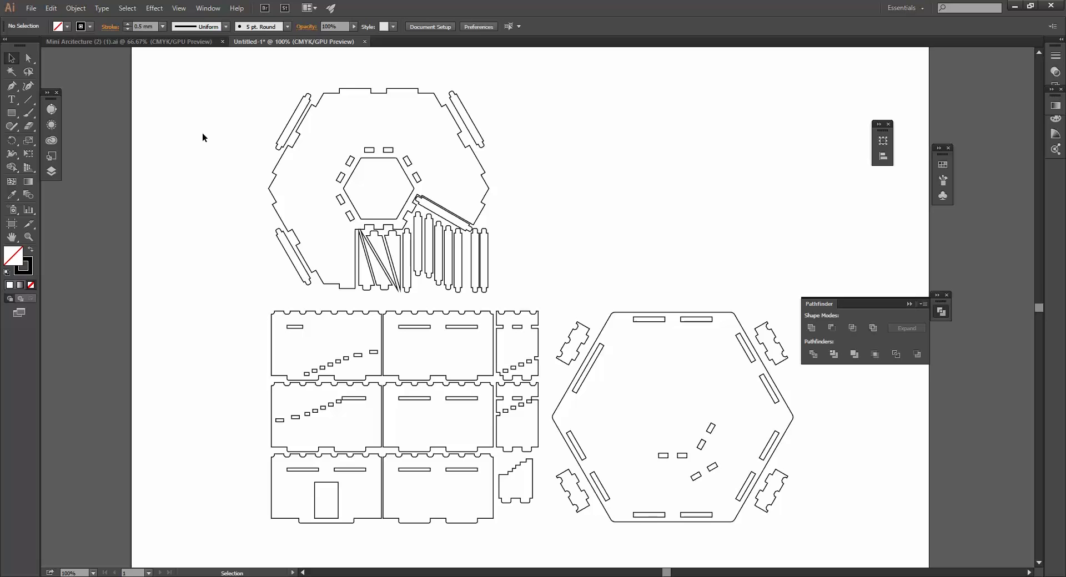
{"action": "scroll", "coordinate": [639, 204], "scroll_direction": "down", "scroll_amount": 3}
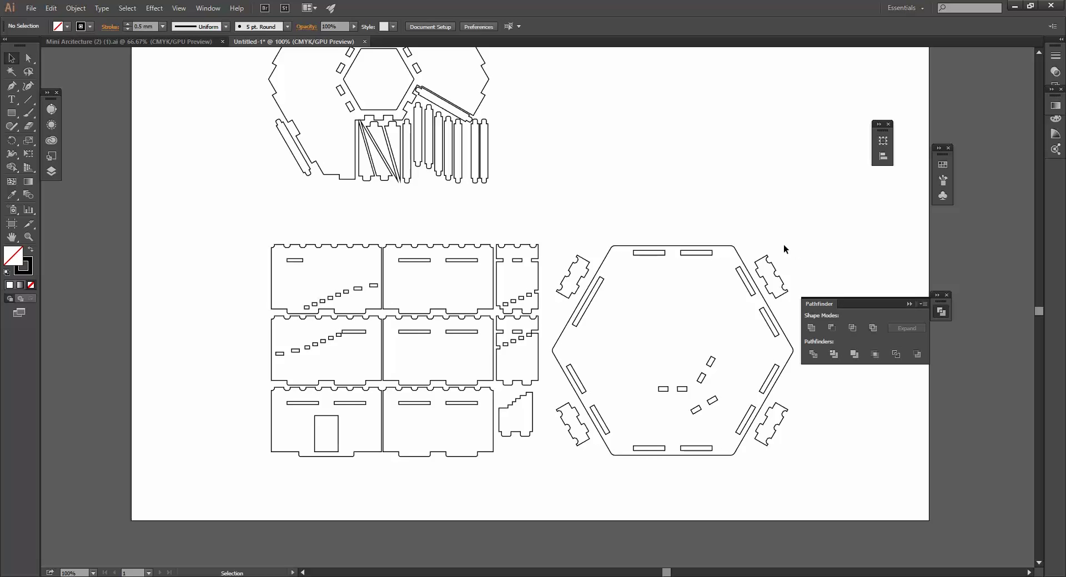
Give the selected top hexagon pieces a black fill and no stroke
{"action": "left_click", "coordinate": [67, 26]}
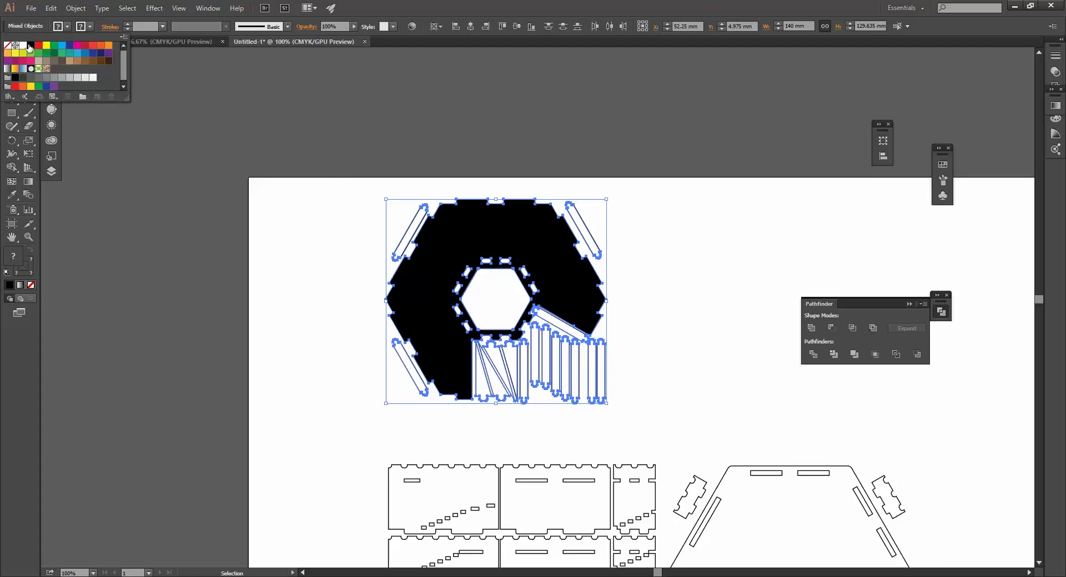
{"action": "left_click", "coordinate": [30, 45]}
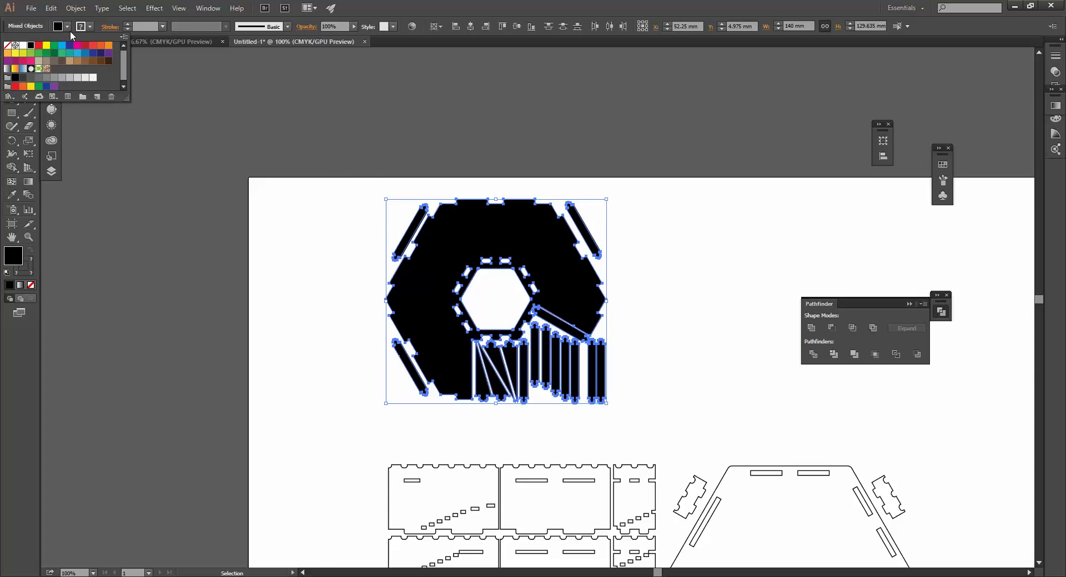
{"action": "left_click", "coordinate": [89, 26]}
{"action": "left_click", "coordinate": [7, 44]}
{"action": "left_click", "coordinate": [416, 173]}
Move the six tall slotted bars up and to the right, setting one bar apart
{"action": "scroll", "coordinate": [603, 389], "scroll_direction": "up", "scroll_amount": 2}
{"action": "left_click_drag", "start_coordinate": [693, 335], "coordinate": [479, 364]}
{"action": "scroll", "coordinate": [547, 321], "scroll_direction": "down", "scroll_amount": 1}
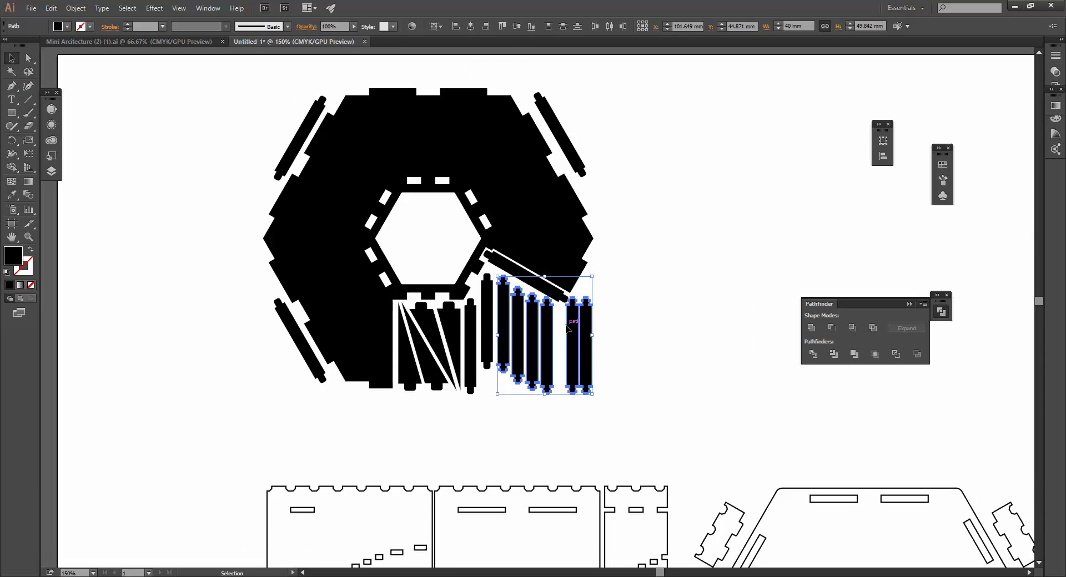
{"action": "left_click_drag", "start_coordinate": [566, 329], "coordinate": [767, 213]}
{"action": "left_click_drag", "start_coordinate": [786, 230], "coordinate": [628, 312]}
{"action": "left_click", "coordinate": [694, 433]}
{"action": "scroll", "coordinate": [737, 305], "scroll_direction": "up", "scroll_amount": 2}
{"action": "scroll", "coordinate": [628, 290], "scroll_direction": "down", "scroll_amount": 1}
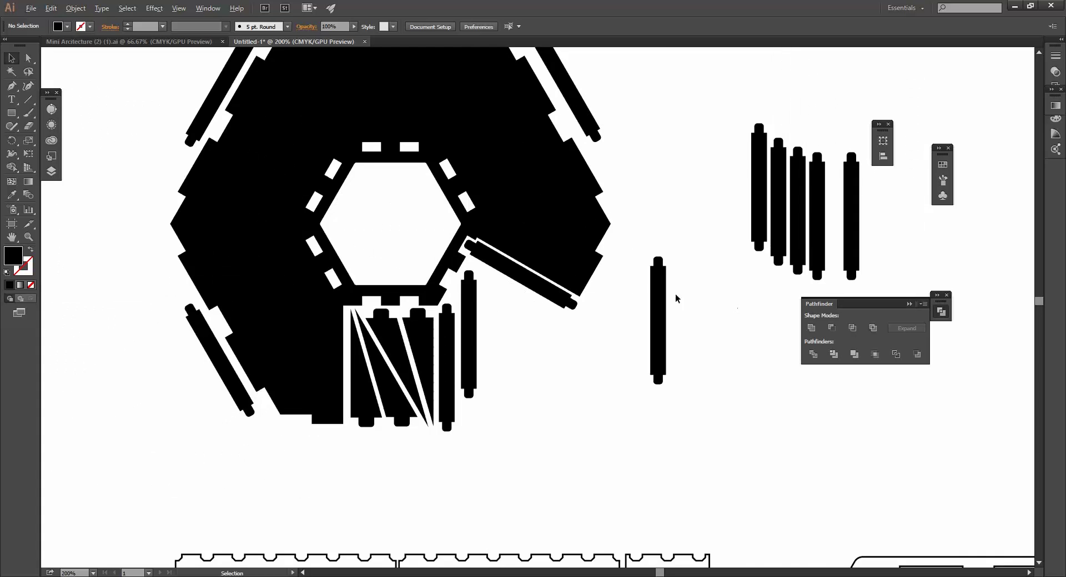
{"action": "scroll", "coordinate": [724, 322], "scroll_direction": "down", "scroll_amount": 1}
{"action": "scroll", "coordinate": [724, 319], "scroll_direction": "up", "scroll_amount": 1}
Select the large black hexagon piece and look it over
{"action": "left_click_drag", "start_coordinate": [475, 104], "coordinate": [477, 180]}
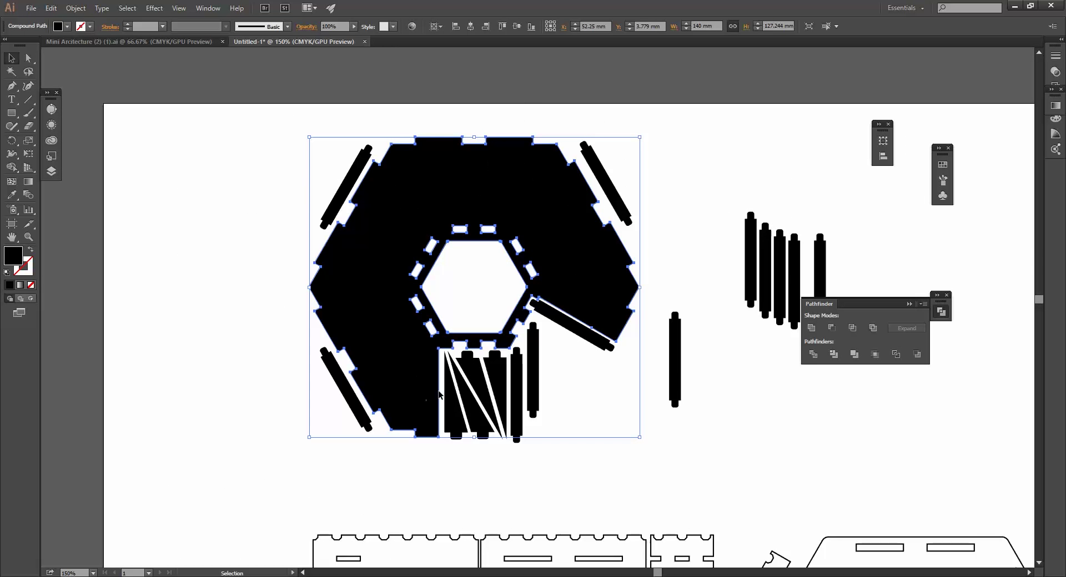
{"action": "key", "text": "alt"}
{"action": "scroll", "coordinate": [560, 281], "scroll_direction": "down", "scroll_amount": 1}
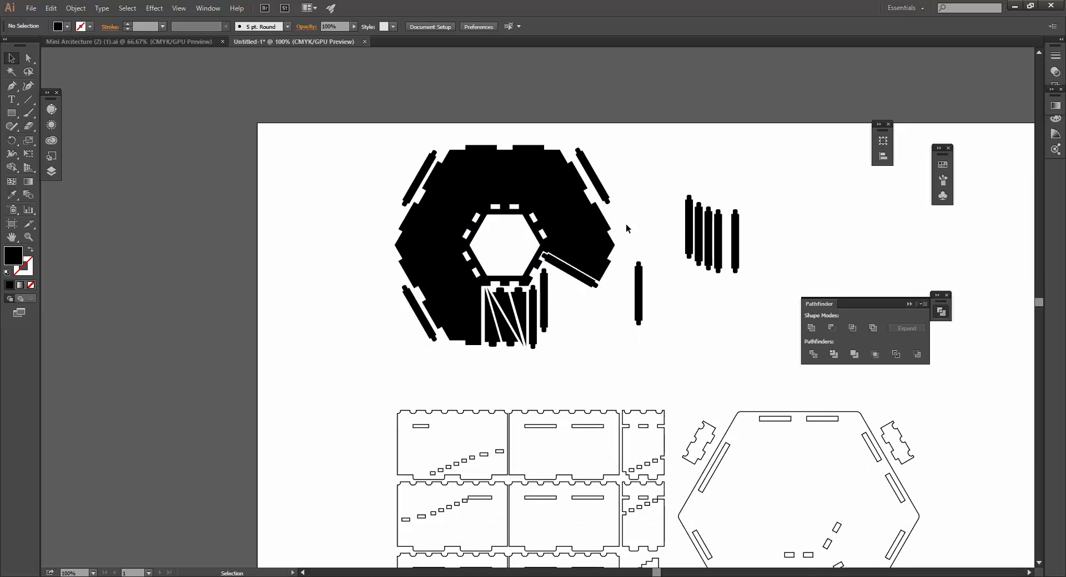
{"action": "scroll", "coordinate": [543, 219], "scroll_direction": "up", "scroll_amount": 2}
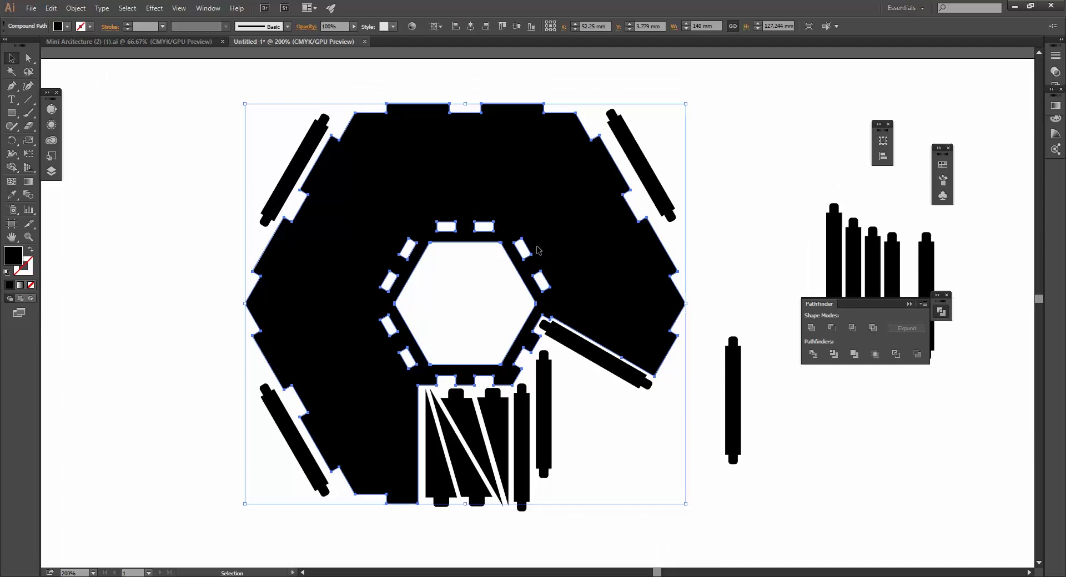
{"action": "scroll", "coordinate": [419, 138], "scroll_direction": "up", "scroll_amount": 2}
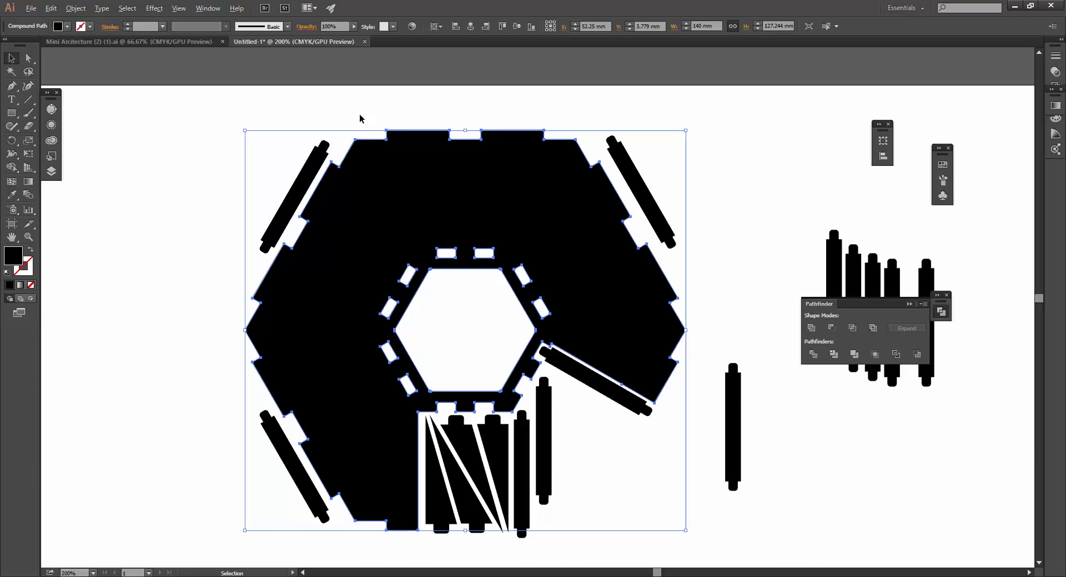
{"action": "scroll", "coordinate": [374, 114], "scroll_direction": "down", "scroll_amount": 2}
{"action": "scroll", "coordinate": [422, 214], "scroll_direction": "up", "scroll_amount": 1}
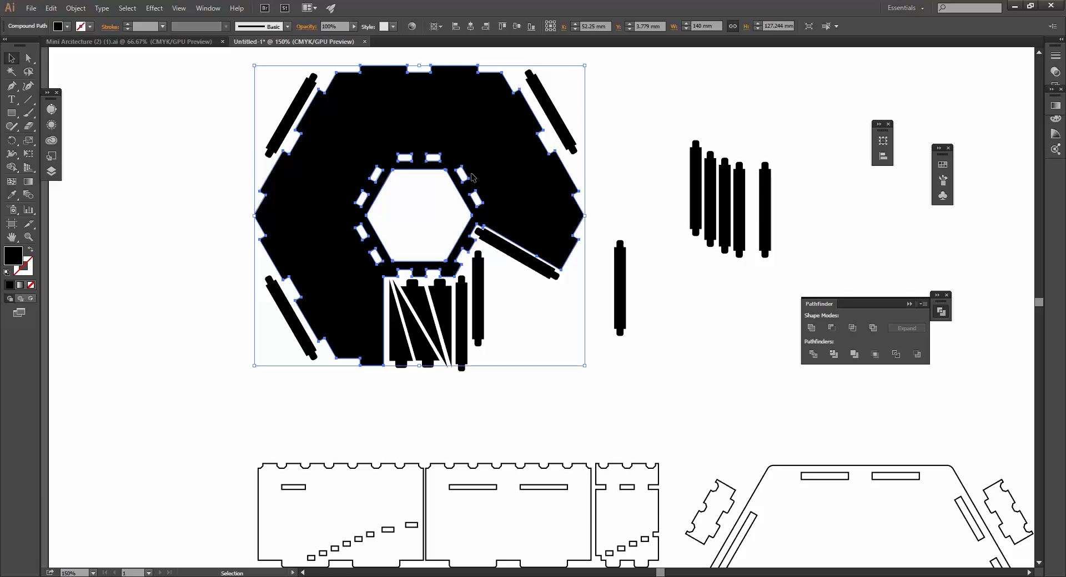
{"action": "scroll", "coordinate": [558, 216], "scroll_direction": "up", "scroll_amount": 1}
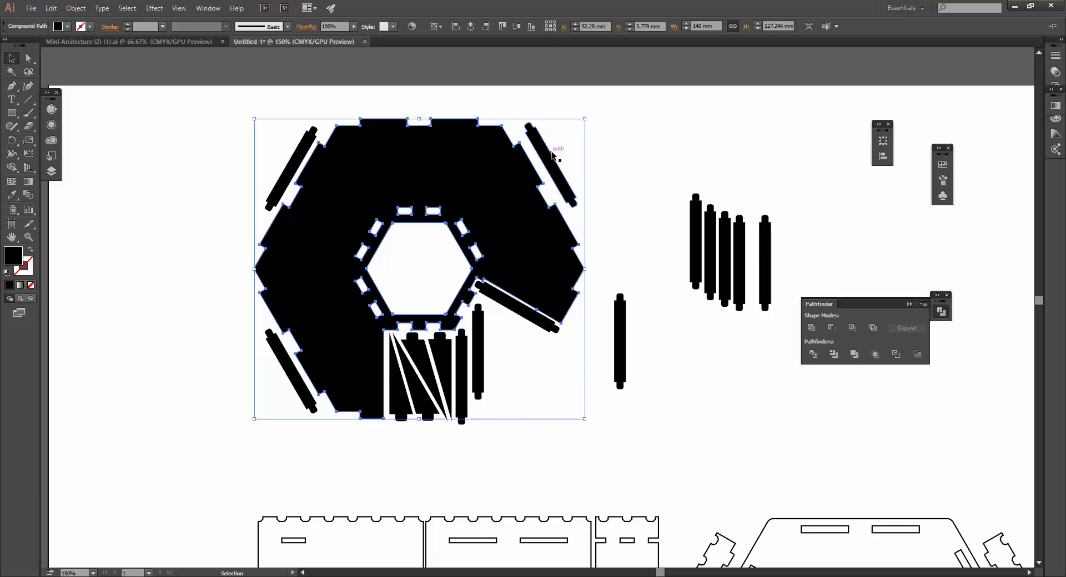
Select the black hexagon piece and check it against the surrounding bars
{"action": "left_click", "coordinate": [597, 245]}
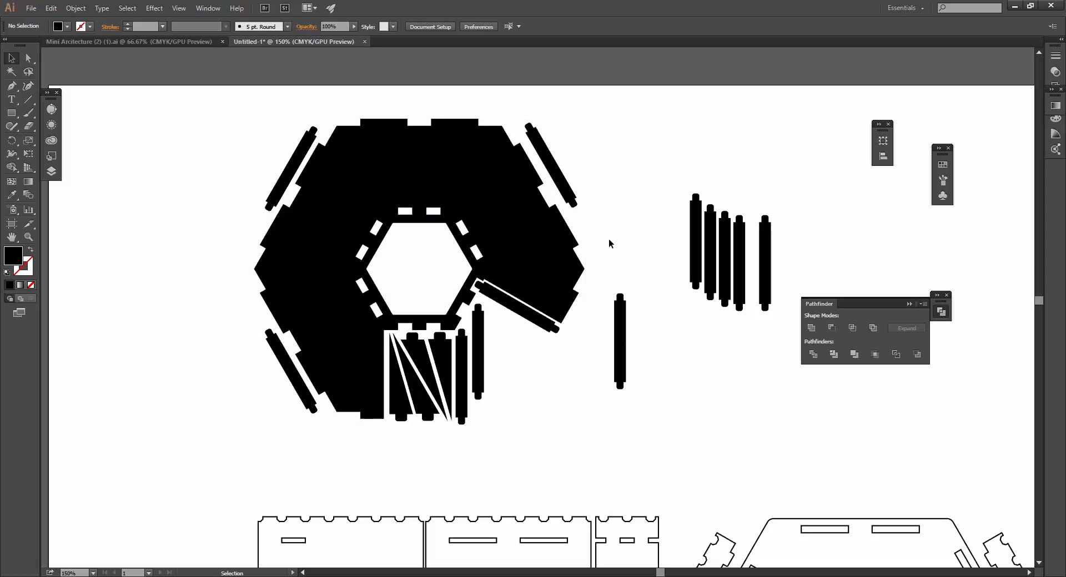
{"action": "left_click", "coordinate": [547, 257]}
{"action": "left_click", "coordinate": [606, 226]}
{"action": "left_click_drag", "start_coordinate": [204, 87], "coordinate": [815, 393]}
{"action": "left_click", "coordinate": [600, 250]}
{"action": "left_click", "coordinate": [544, 239]}
{"action": "scroll", "coordinate": [543, 240], "scroll_direction": "down", "scroll_amount": 1}
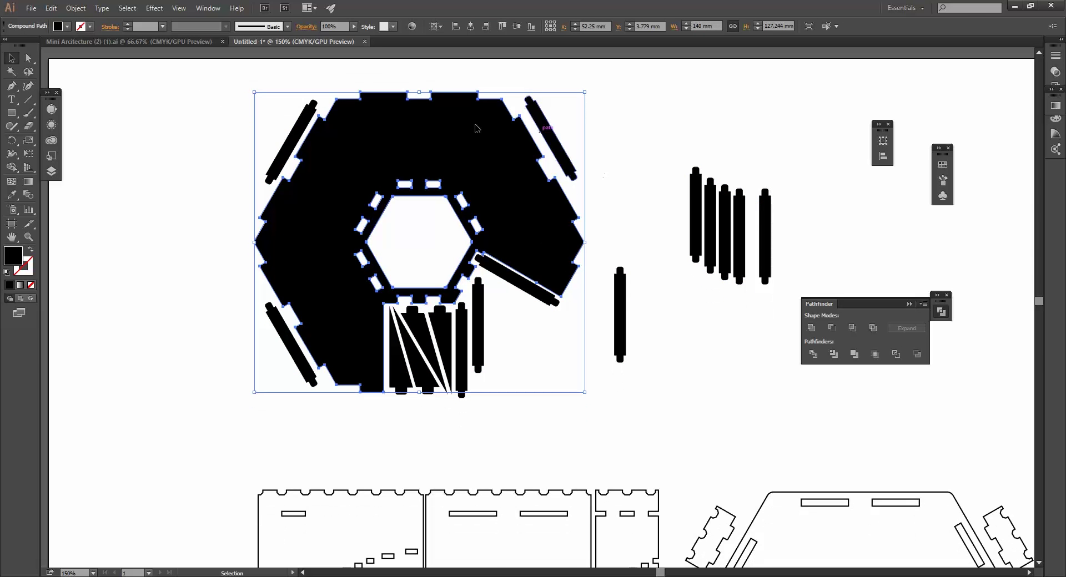
{"action": "scroll", "coordinate": [452, 149], "scroll_direction": "down", "scroll_amount": 6}
{"action": "scroll", "coordinate": [312, 201], "scroll_direction": "down", "scroll_amount": 2}
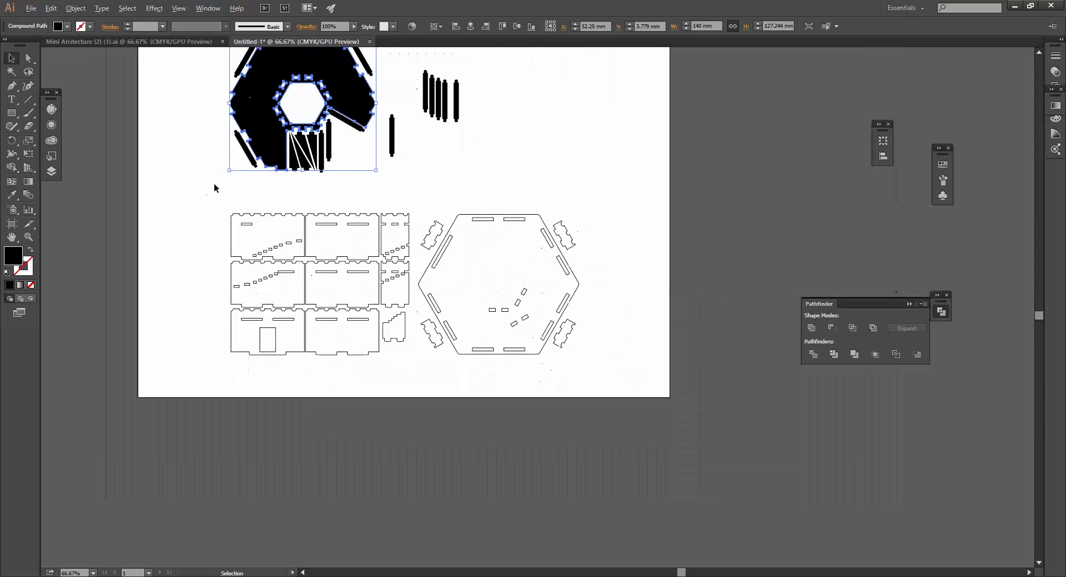
{"action": "scroll", "coordinate": [281, 283], "scroll_direction": "up", "scroll_amount": 2}
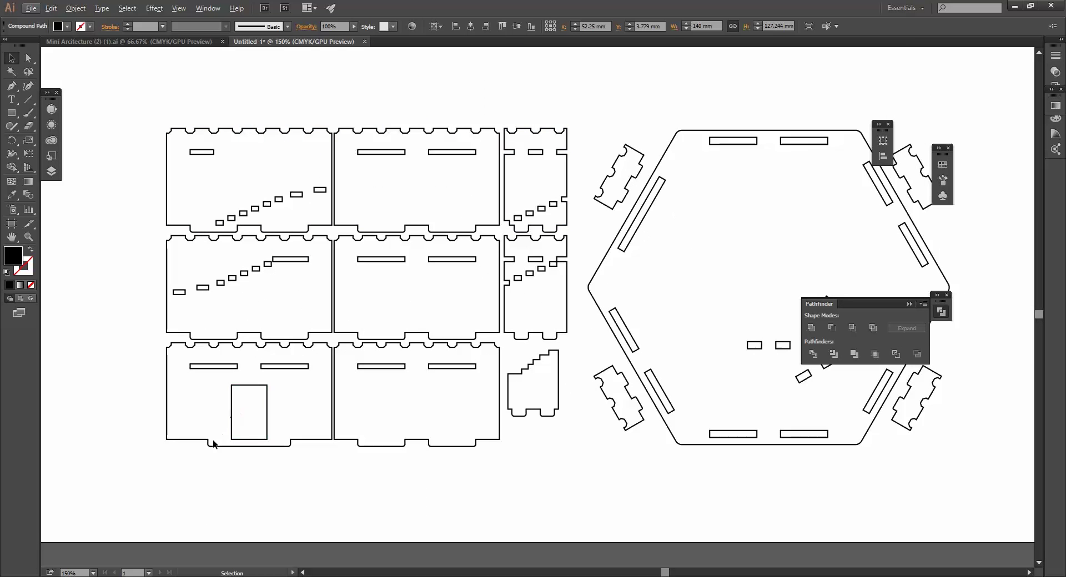
{"action": "scroll", "coordinate": [555, 361], "scroll_direction": "down", "scroll_amount": 1}
{"action": "scroll", "coordinate": [606, 304], "scroll_direction": "up", "scroll_amount": 1}
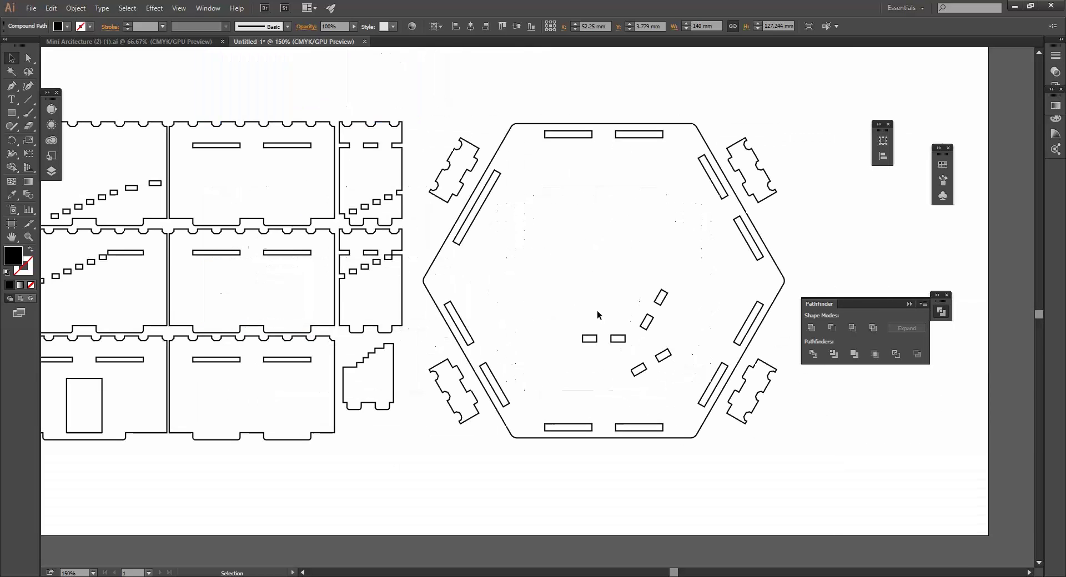
Delete the lower-left and lower-right tab pieces and move the upper-left tab away from the hexagon
{"action": "left_click", "coordinate": [457, 395]}
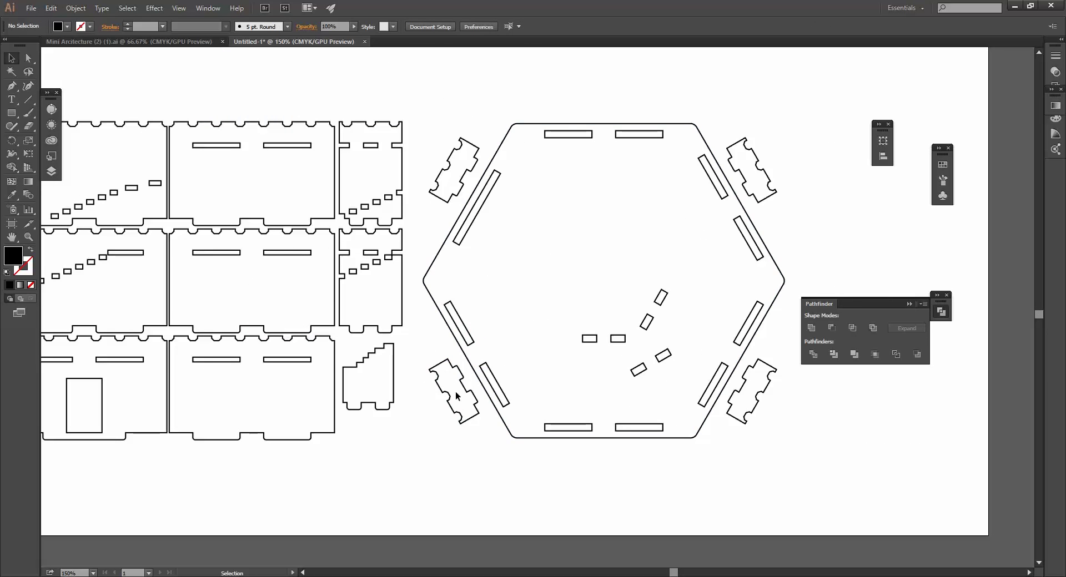
{"action": "left_click_drag", "start_coordinate": [451, 399], "coordinate": [452, 395]}
{"action": "key", "text": "Delete"}
{"action": "left_click_drag", "start_coordinate": [785, 457], "coordinate": [758, 375]}
{"action": "key", "text": "Delete"}
{"action": "left_click_drag", "start_coordinate": [781, 118], "coordinate": [743, 173]}
{"action": "left_click", "coordinate": [470, 167]}
{"action": "left_click", "coordinate": [468, 167]}
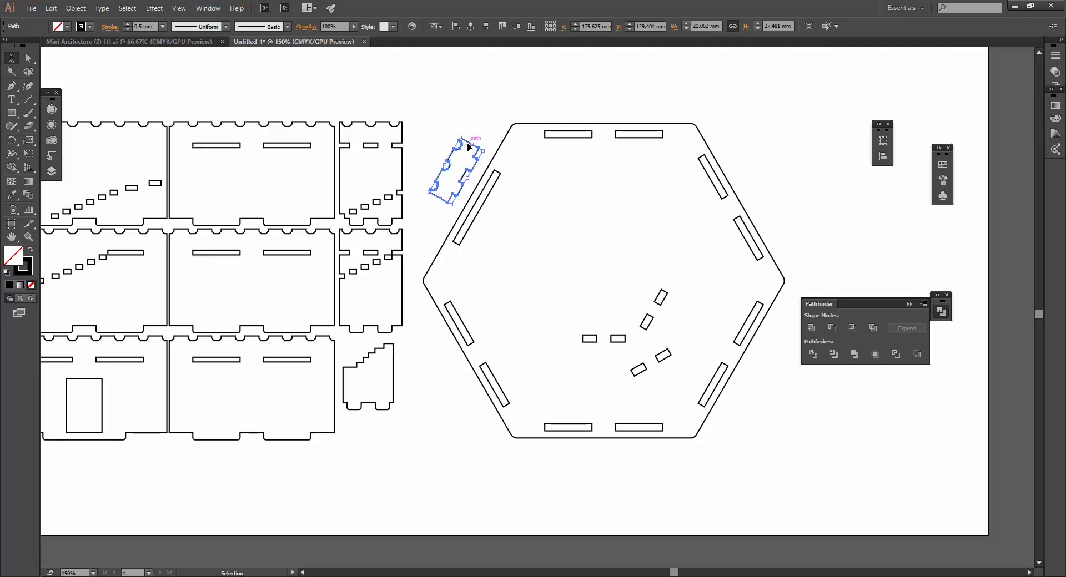
{"action": "left_click_drag", "start_coordinate": [468, 166], "coordinate": [897, 443]}
Combine the hexagon and its slots into one compound path filled solid black
{"action": "left_click_drag", "start_coordinate": [816, 474], "coordinate": [716, 90]}
{"action": "left_click", "coordinate": [832, 329]}
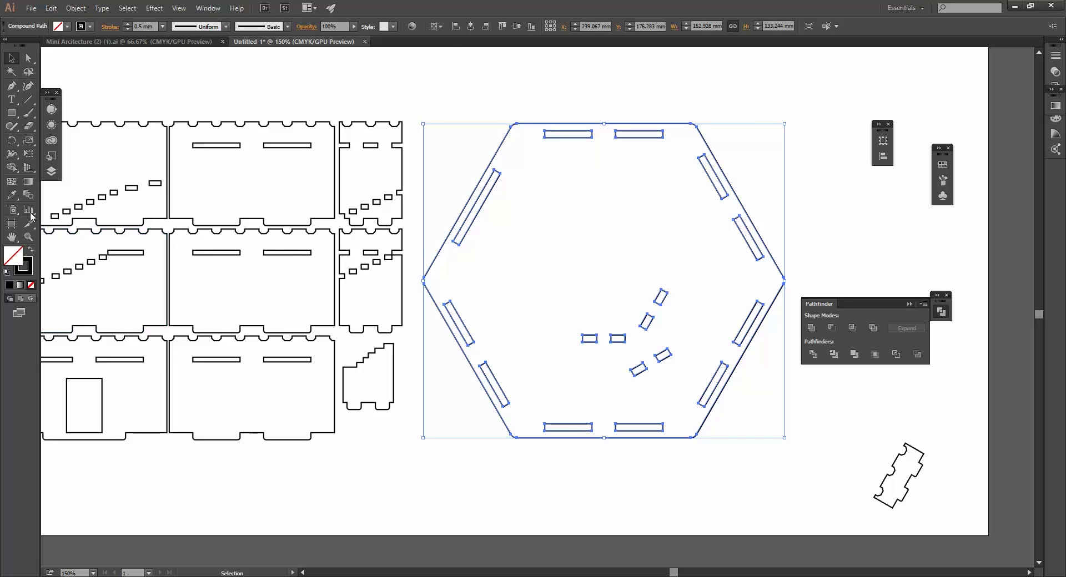
{"action": "left_click", "coordinate": [30, 254]}
{"action": "left_click", "coordinate": [527, 108]}
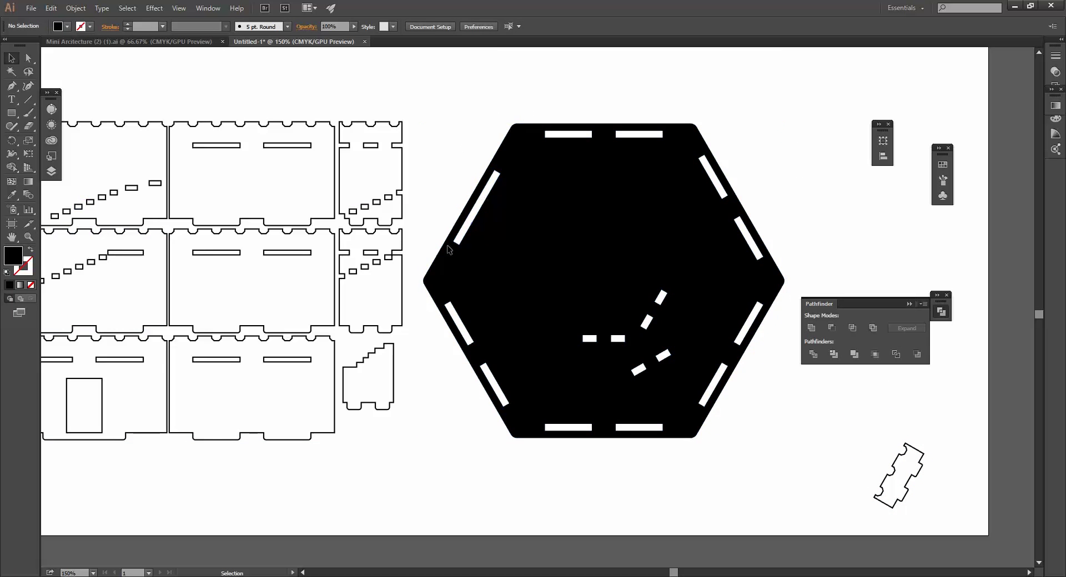
{"action": "scroll", "coordinate": [721, 176], "scroll_direction": "down", "scroll_amount": 1}
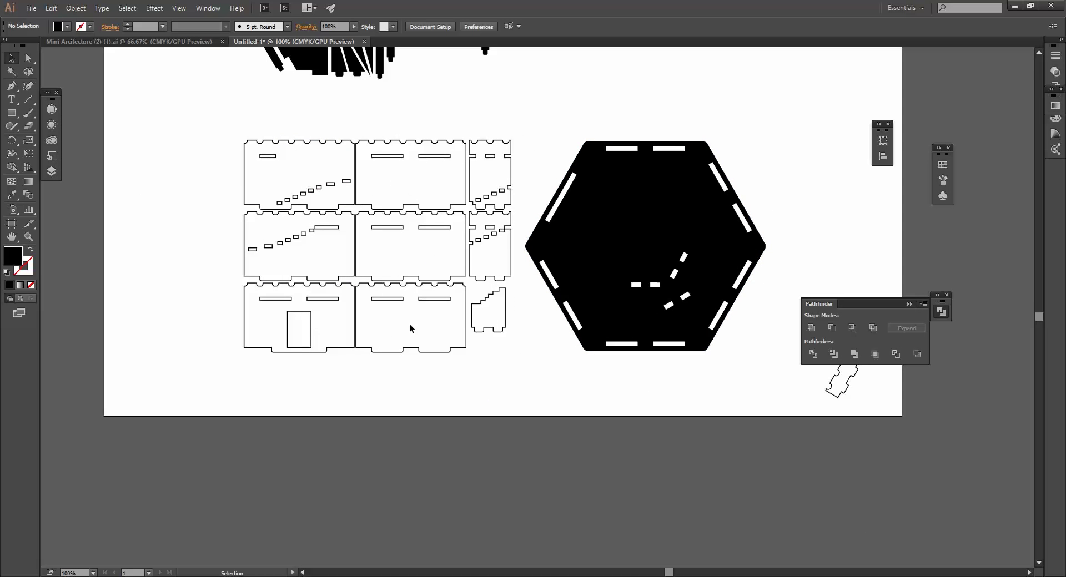
{"action": "scroll", "coordinate": [744, 225], "scroll_direction": "up", "scroll_amount": 5}
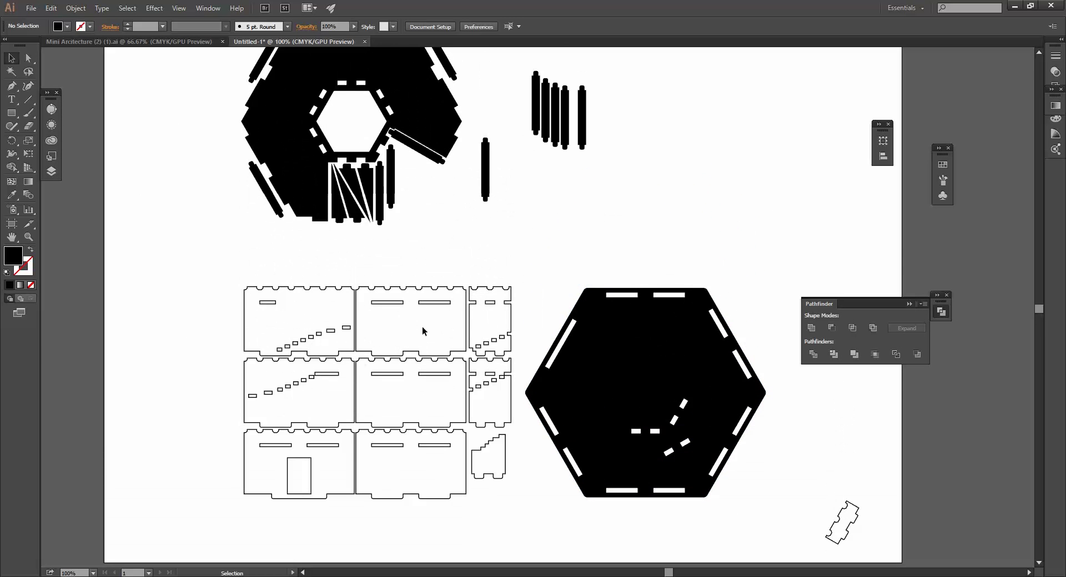
{"action": "scroll", "coordinate": [275, 461], "scroll_direction": "up", "scroll_amount": 1}
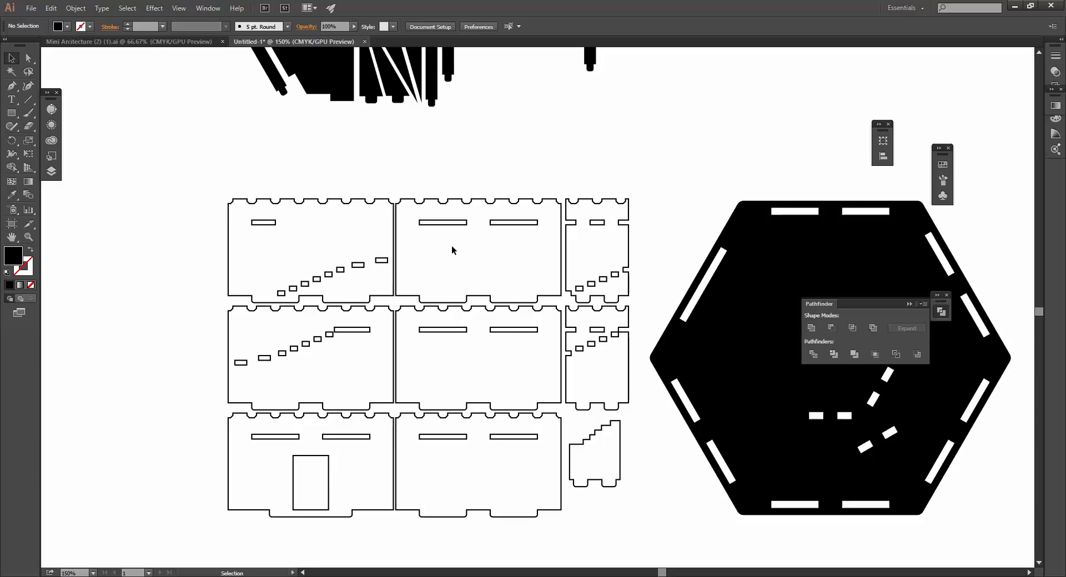
{"action": "scroll", "coordinate": [451, 250], "scroll_direction": "down", "scroll_amount": 1}
{"action": "scroll", "coordinate": [428, 249], "scroll_direction": "up", "scroll_amount": 1}
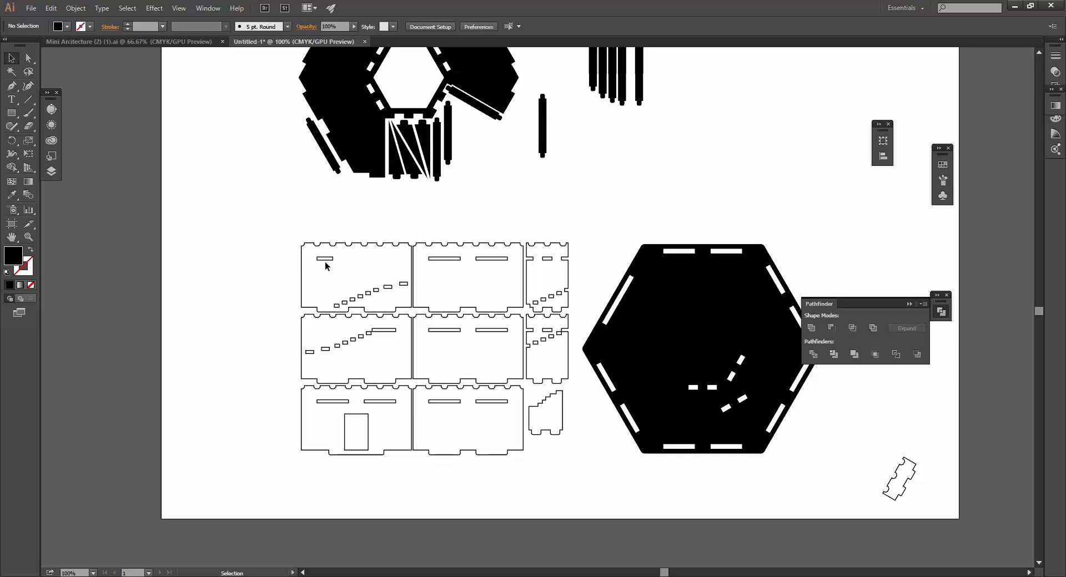
{"action": "left_click", "coordinate": [462, 263]}
{"action": "scroll", "coordinate": [463, 261], "scroll_direction": "up", "scroll_amount": 4}
{"action": "left_click", "coordinate": [433, 293]}
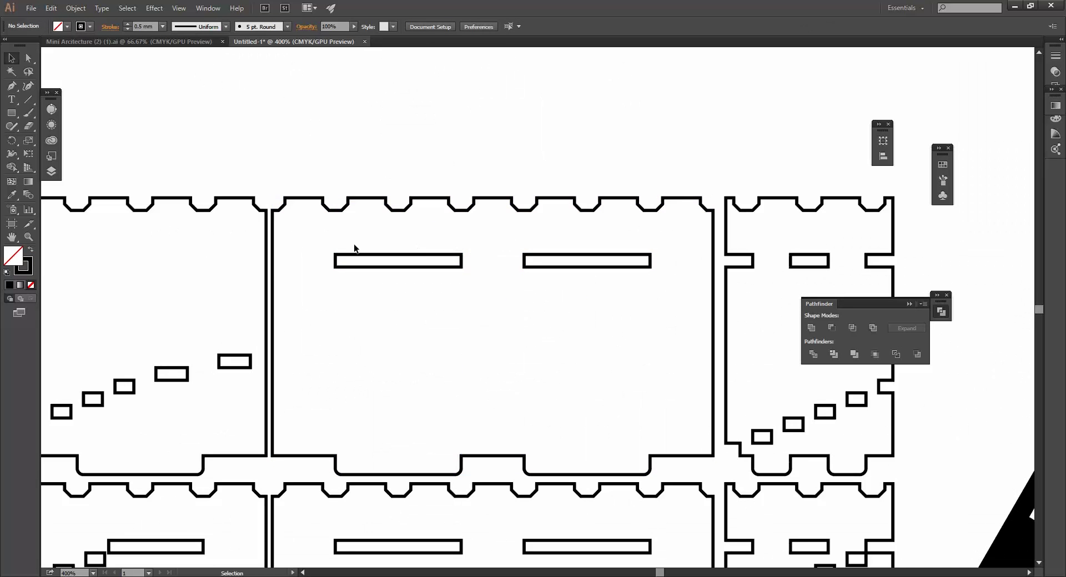
{"action": "scroll", "coordinate": [462, 268], "scroll_direction": "down", "scroll_amount": 2}
{"action": "scroll", "coordinate": [441, 318], "scroll_direction": "up", "scroll_amount": 3}
{"action": "scroll", "coordinate": [599, 271], "scroll_direction": "down", "scroll_amount": 2}
{"action": "scroll", "coordinate": [436, 137], "scroll_direction": "up", "scroll_amount": 3}
{"action": "scroll", "coordinate": [492, 190], "scroll_direction": "down", "scroll_amount": 1}
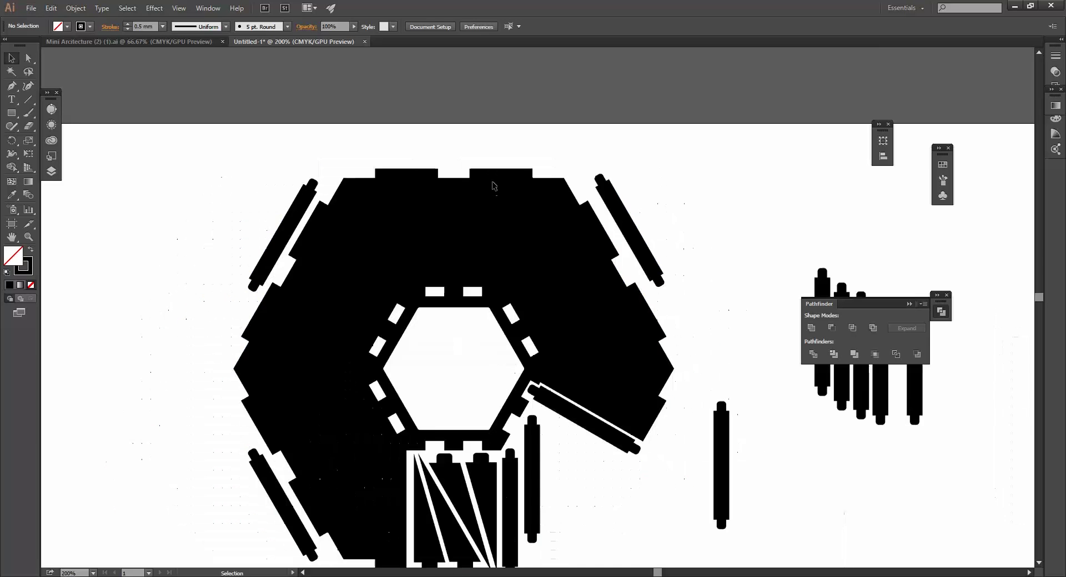
{"action": "left_click_drag", "start_coordinate": [498, 136], "coordinate": [430, 221]}
{"action": "scroll", "coordinate": [433, 211], "scroll_direction": "down", "scroll_amount": 3}
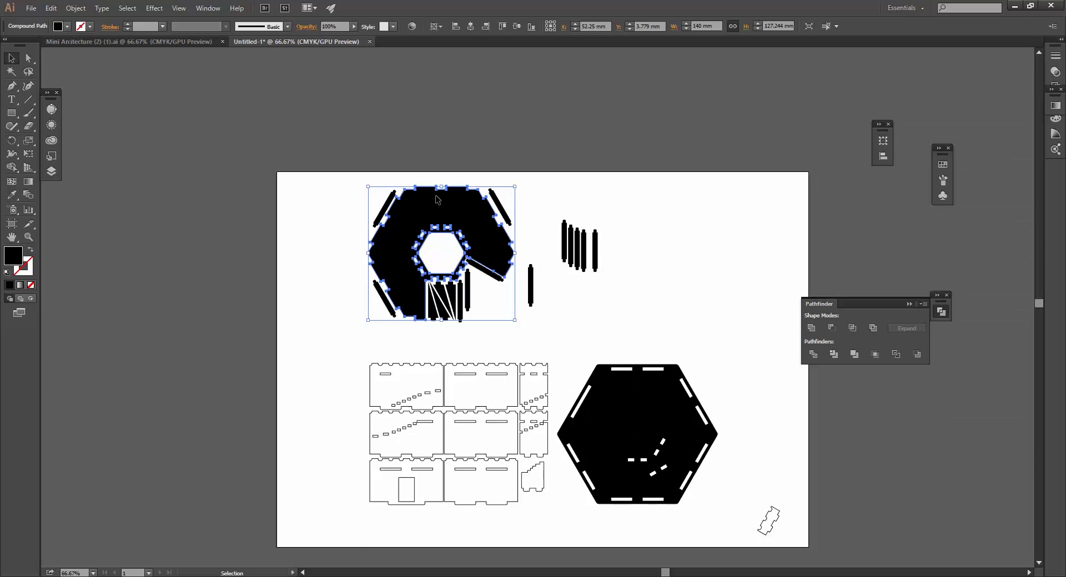
{"action": "scroll", "coordinate": [433, 191], "scroll_direction": "down", "scroll_amount": 1}
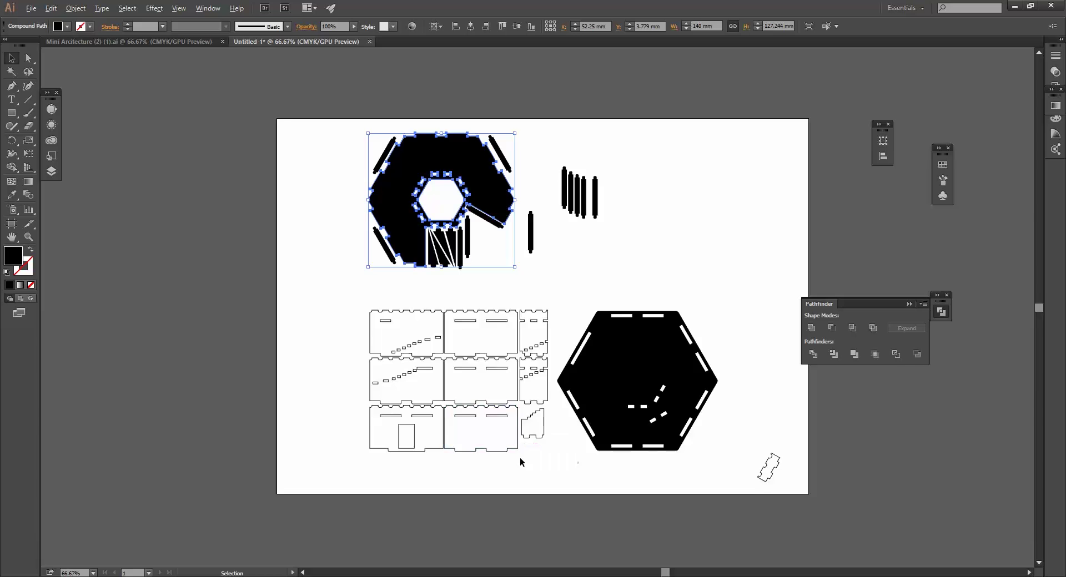
{"action": "scroll", "coordinate": [526, 428], "scroll_direction": "up", "scroll_amount": 2}
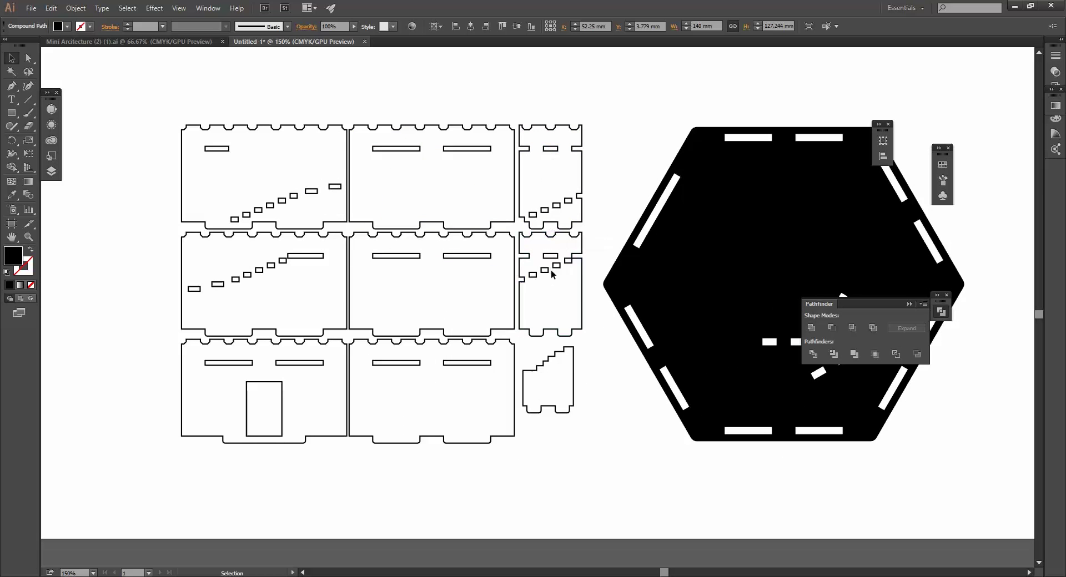
{"action": "scroll", "coordinate": [366, 139], "scroll_direction": "down", "scroll_amount": 2}
{"action": "scroll", "coordinate": [570, 205], "scroll_direction": "up", "scroll_amount": 3}
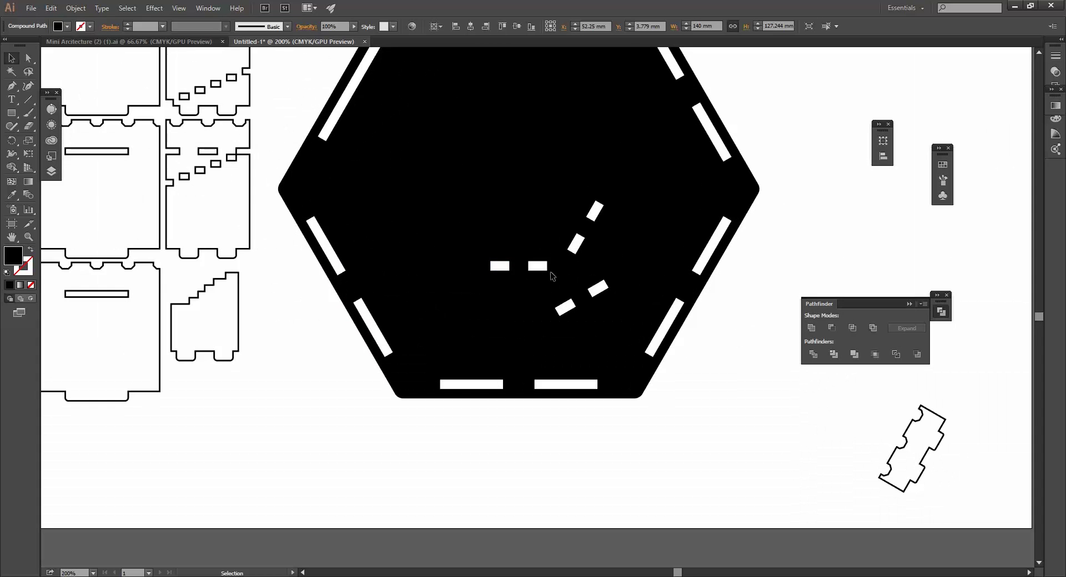
{"action": "scroll", "coordinate": [571, 262], "scroll_direction": "down", "scroll_amount": 2}
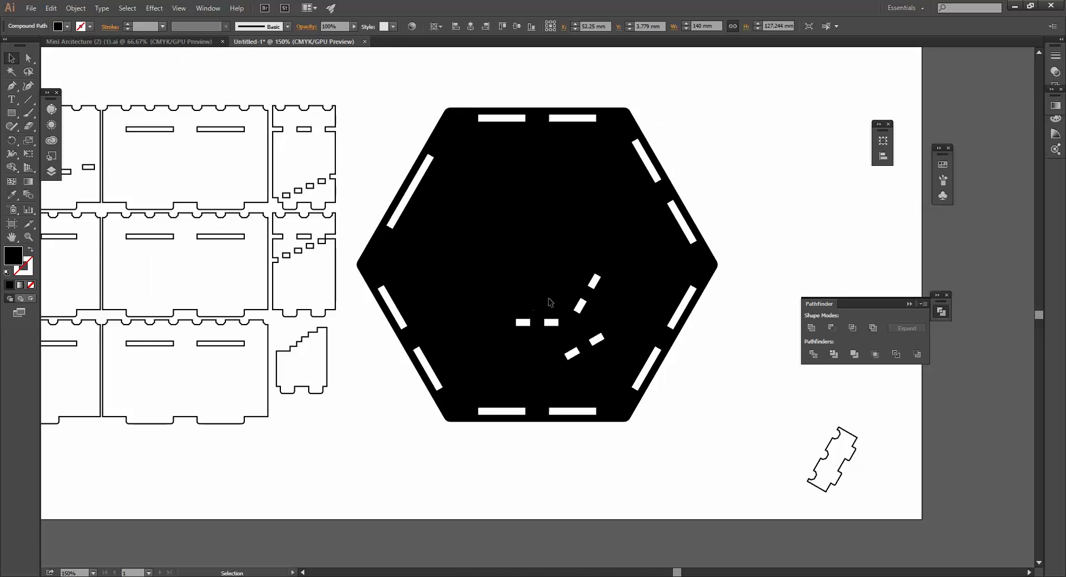
{"action": "scroll", "coordinate": [611, 300], "scroll_direction": "down", "scroll_amount": 2}
{"action": "scroll", "coordinate": [528, 270], "scroll_direction": "up", "scroll_amount": 1}
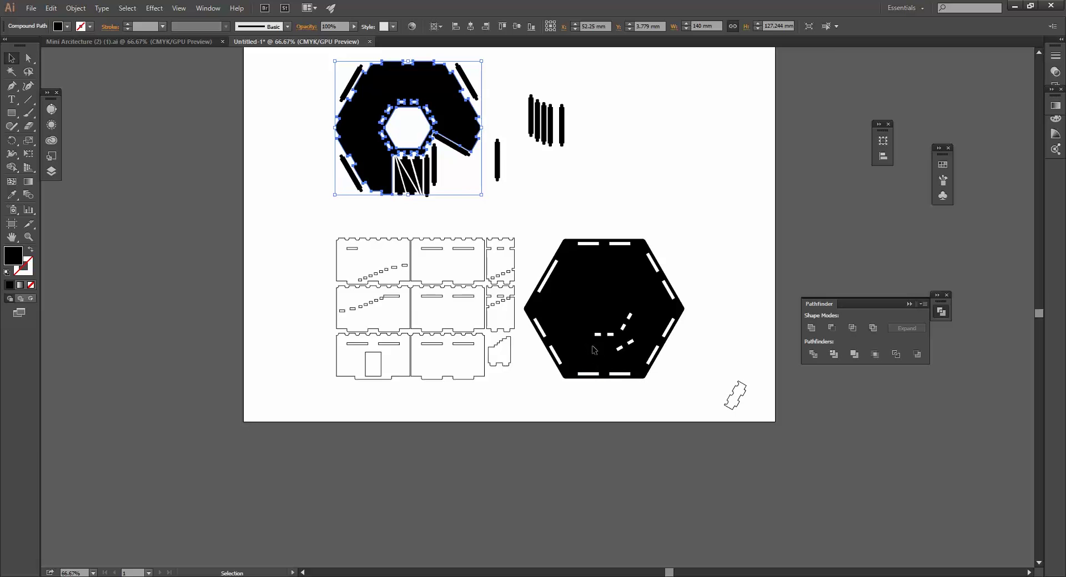
{"action": "scroll", "coordinate": [657, 360], "scroll_direction": "up", "scroll_amount": 3}
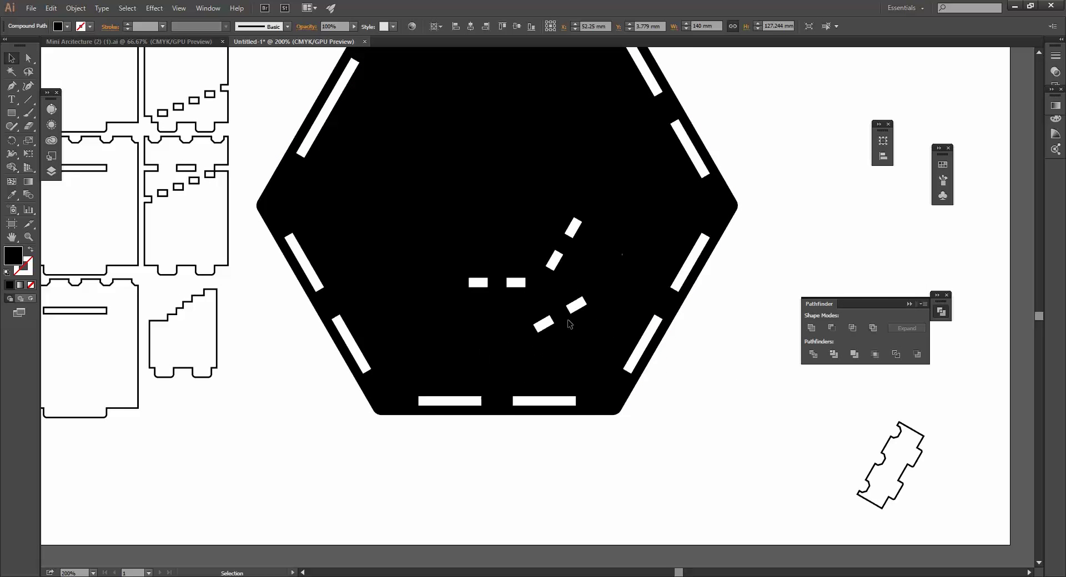
{"action": "scroll", "coordinate": [619, 362], "scroll_direction": "down", "scroll_amount": 3}
{"action": "scroll", "coordinate": [366, 106], "scroll_direction": "up", "scroll_amount": 2}
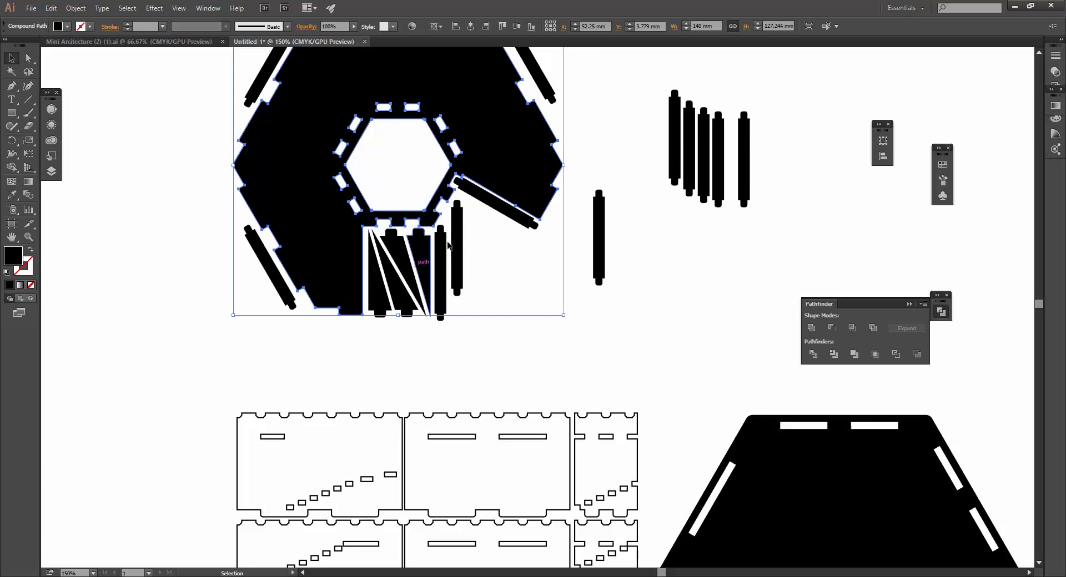
{"action": "scroll", "coordinate": [465, 227], "scroll_direction": "down", "scroll_amount": 1}
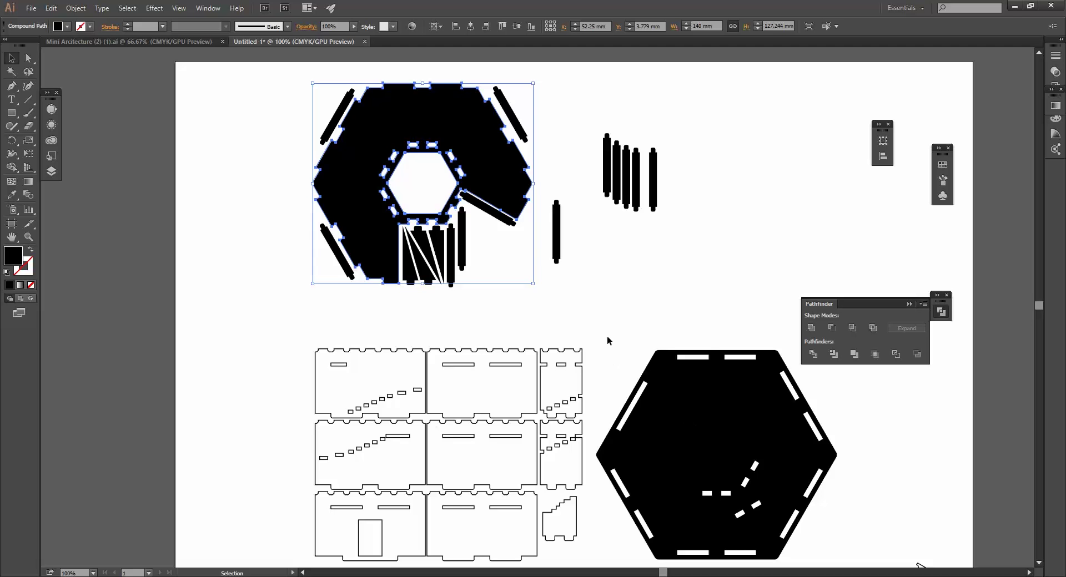
{"action": "scroll", "coordinate": [620, 330], "scroll_direction": "down", "scroll_amount": 2}
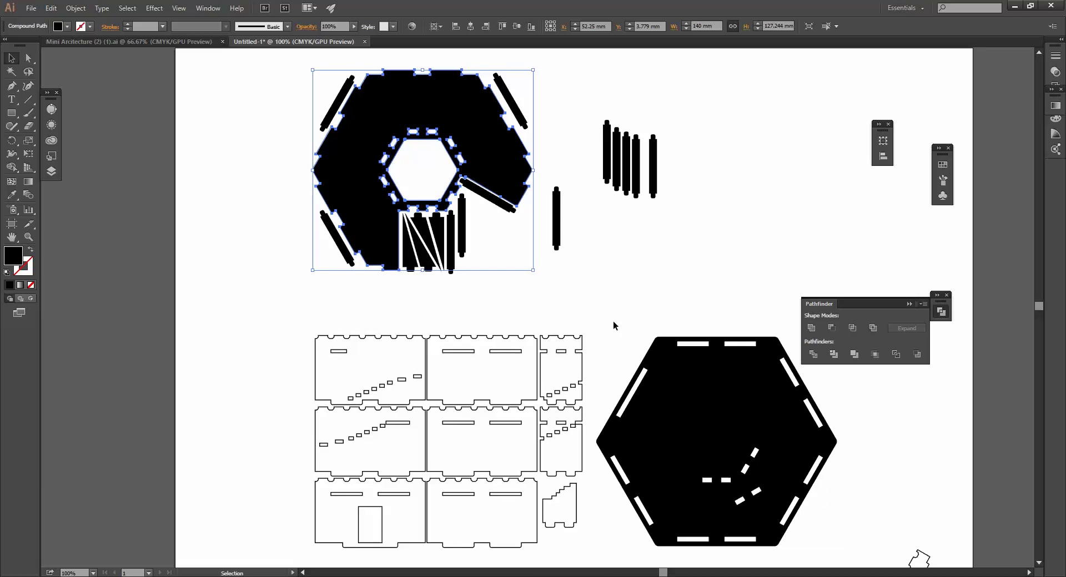
Select the stepped stair support piece and the small pieces beneath the inner hexagon to check them
{"action": "left_click", "coordinate": [569, 486]}
{"action": "scroll", "coordinate": [591, 512], "scroll_direction": "up", "scroll_amount": 1}
{"action": "left_click", "coordinate": [593, 482]}
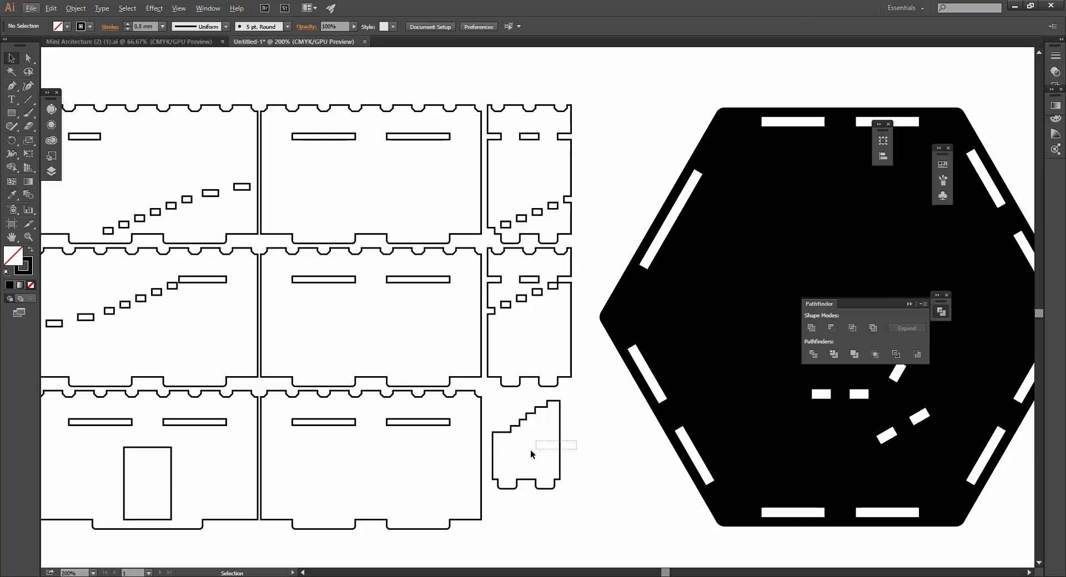
{"action": "scroll", "coordinate": [427, 379], "scroll_direction": "down", "scroll_amount": 1}
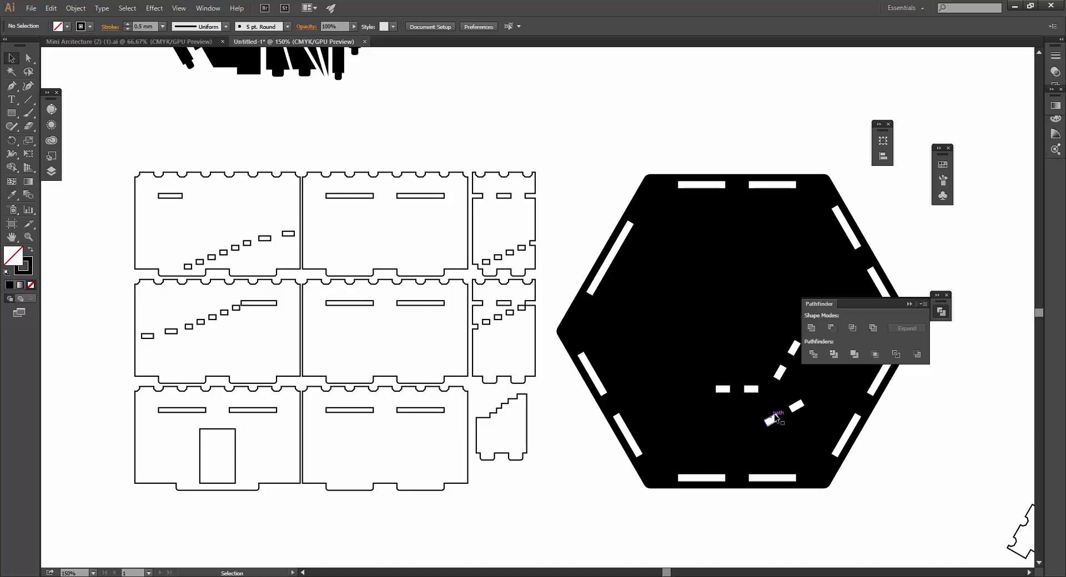
{"action": "scroll", "coordinate": [784, 411], "scroll_direction": "down", "scroll_amount": 1}
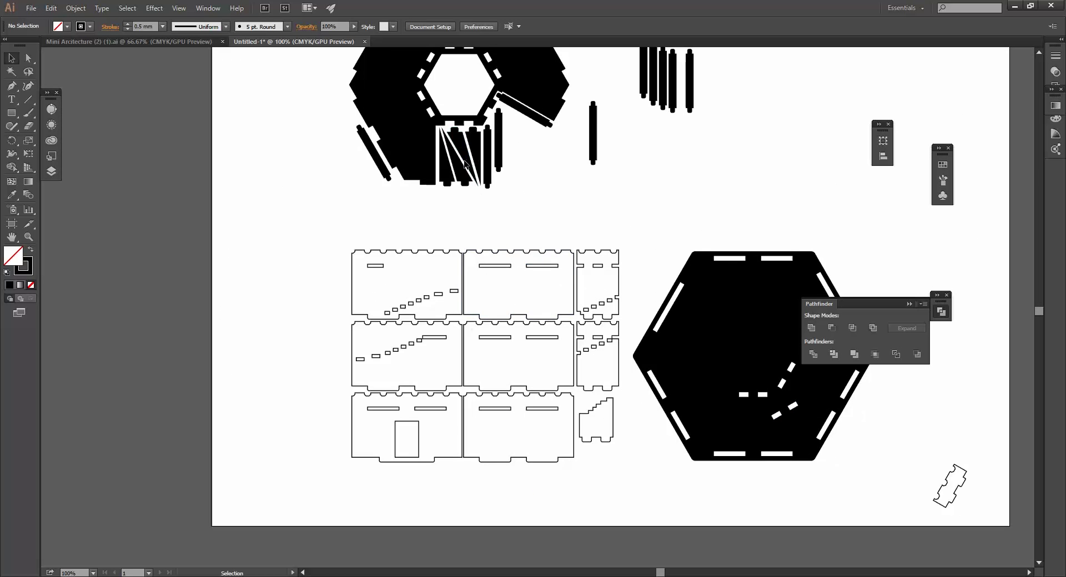
{"action": "scroll", "coordinate": [463, 183], "scroll_direction": "up", "scroll_amount": 1}
{"action": "scroll", "coordinate": [465, 162], "scroll_direction": "up", "scroll_amount": 3}
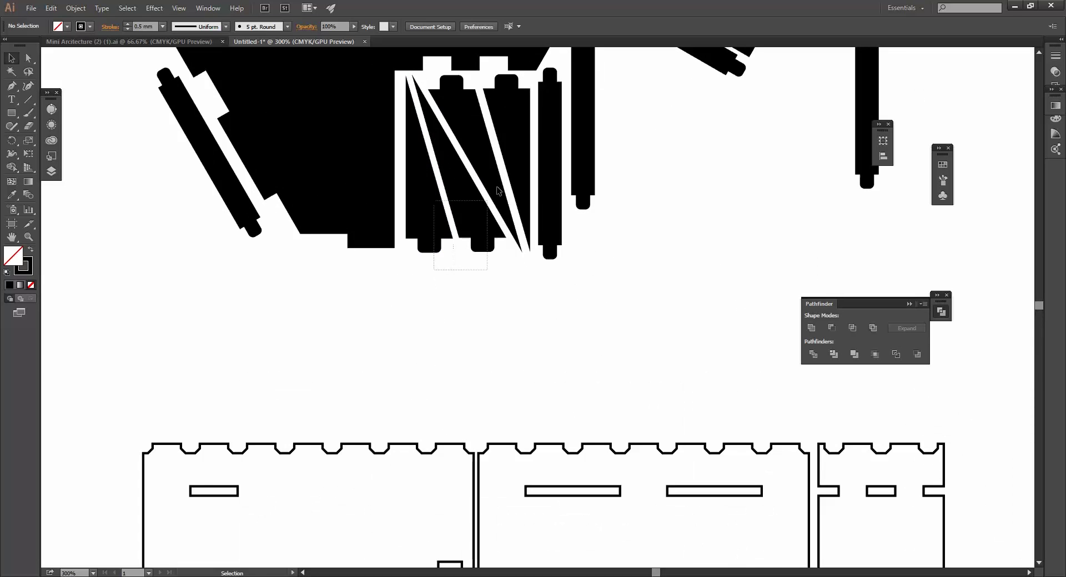
{"action": "left_click_drag", "start_coordinate": [434, 270], "coordinate": [504, 180]}
{"action": "left_click", "coordinate": [500, 282]}
{"action": "scroll", "coordinate": [500, 282], "scroll_direction": "down", "scroll_amount": 1}
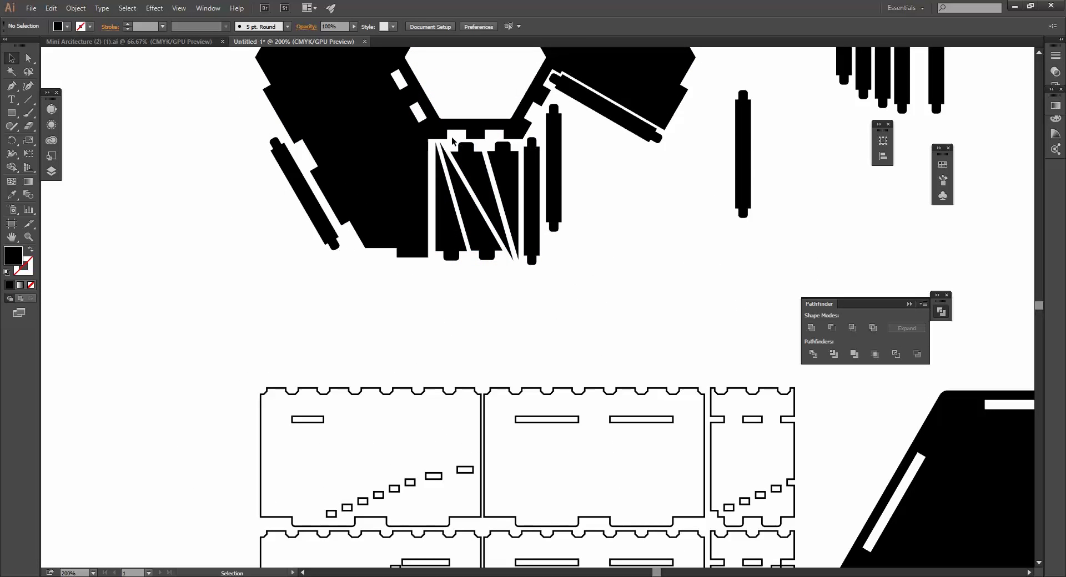
{"action": "scroll", "coordinate": [604, 379], "scroll_direction": "down", "scroll_amount": 5}
{"action": "scroll", "coordinate": [604, 379], "scroll_direction": "right", "scroll_amount": 3}
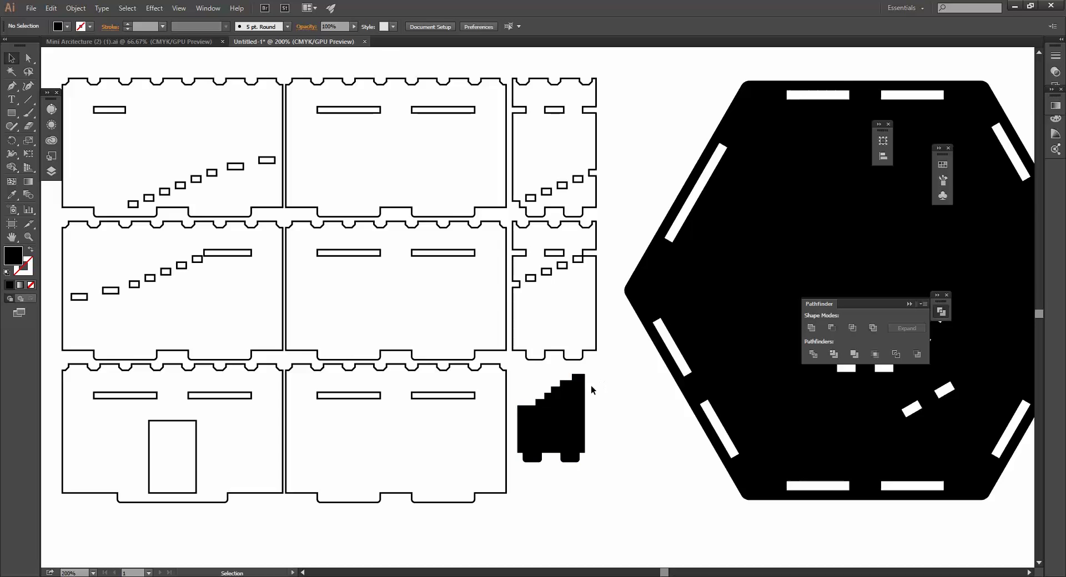
{"action": "scroll", "coordinate": [591, 389], "scroll_direction": "down", "scroll_amount": 2}
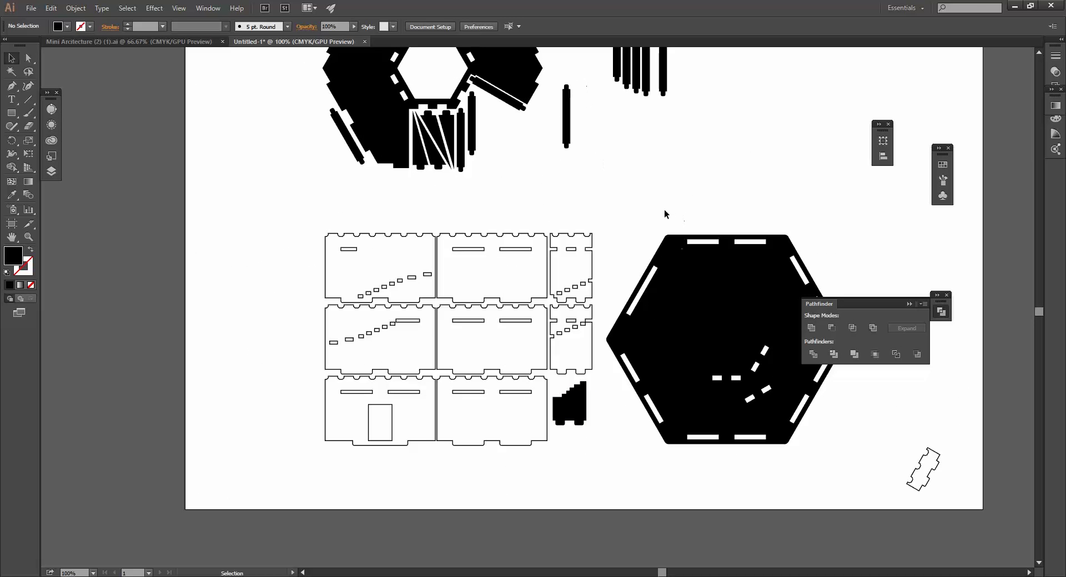
{"action": "scroll", "coordinate": [638, 214], "scroll_direction": "up", "scroll_amount": 9}
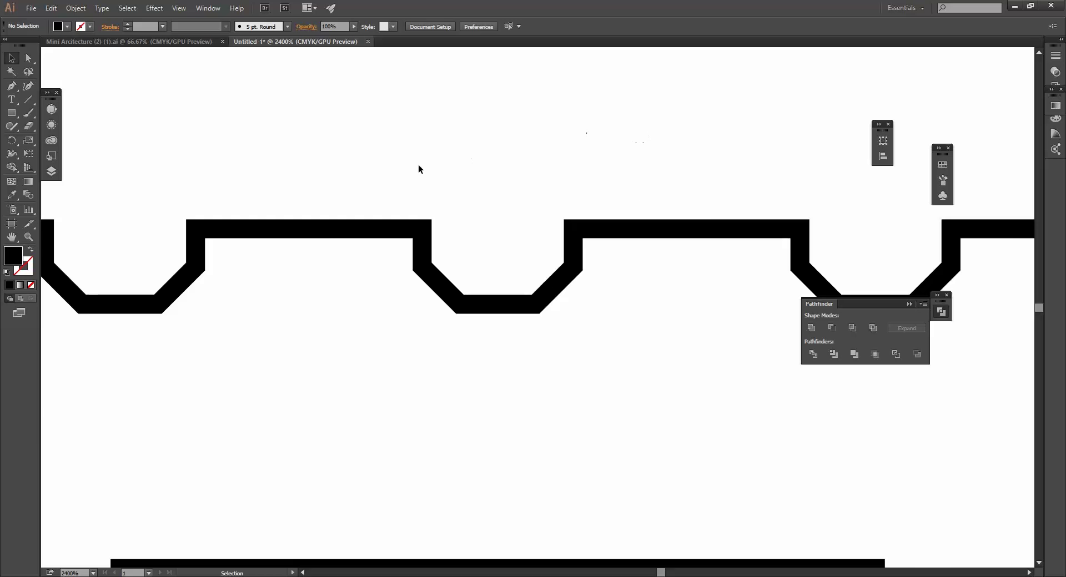
{"action": "scroll", "coordinate": [417, 232], "scroll_direction": "down", "scroll_amount": 4}
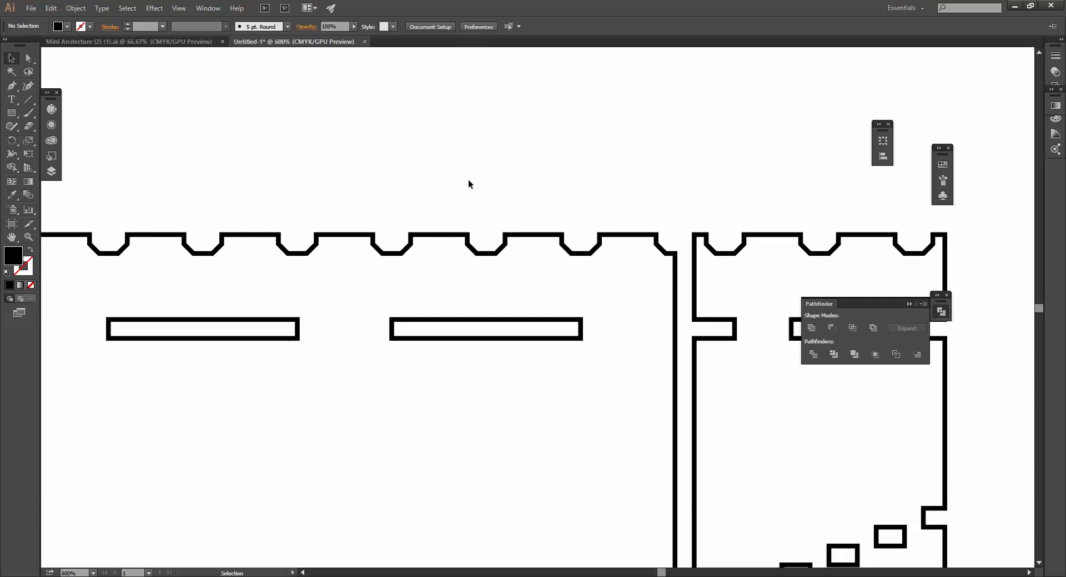
{"action": "scroll", "coordinate": [567, 193], "scroll_direction": "down", "scroll_amount": 3}
{"action": "scroll", "coordinate": [235, 184], "scroll_direction": "up", "scroll_amount": 3}
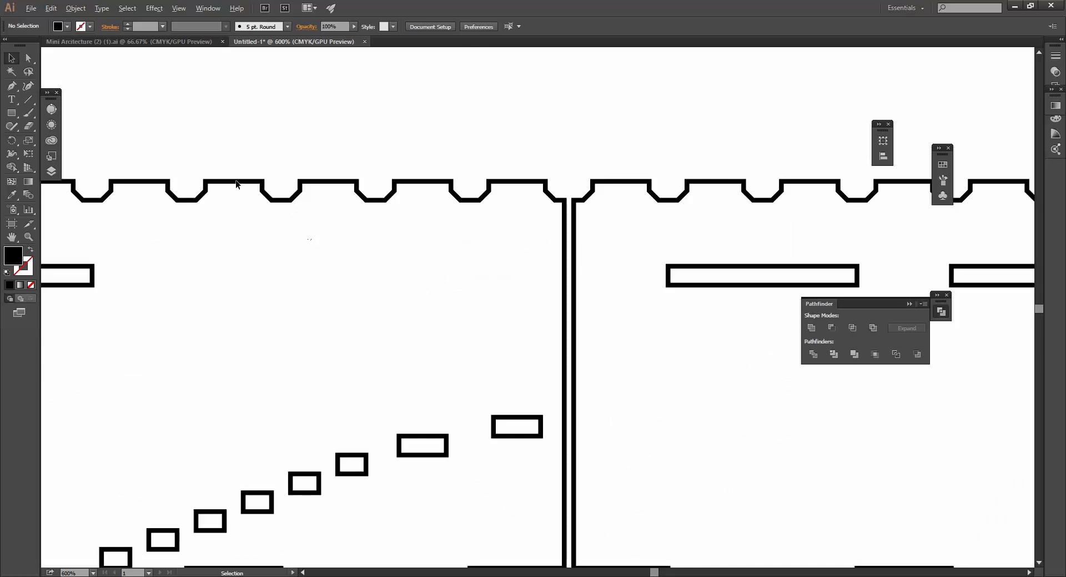
{"action": "scroll", "coordinate": [589, 275], "scroll_direction": "down", "scroll_amount": 3}
{"action": "scroll", "coordinate": [443, 238], "scroll_direction": "up", "scroll_amount": 3}
{"action": "key", "text": "shift+x"}
{"action": "key", "text": "a"}
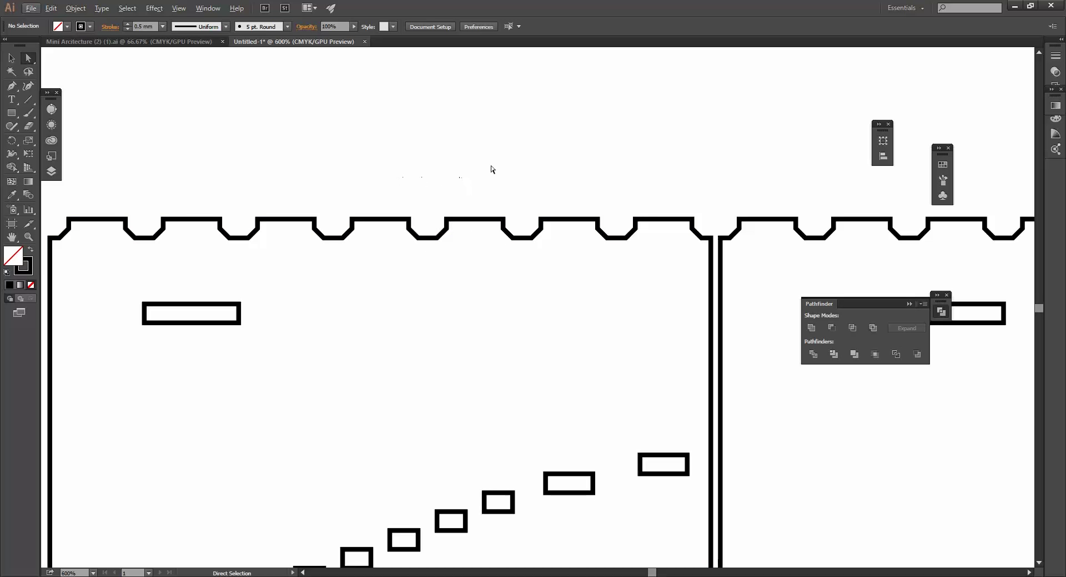
{"action": "scroll", "coordinate": [461, 195], "scroll_direction": "down", "scroll_amount": 4}
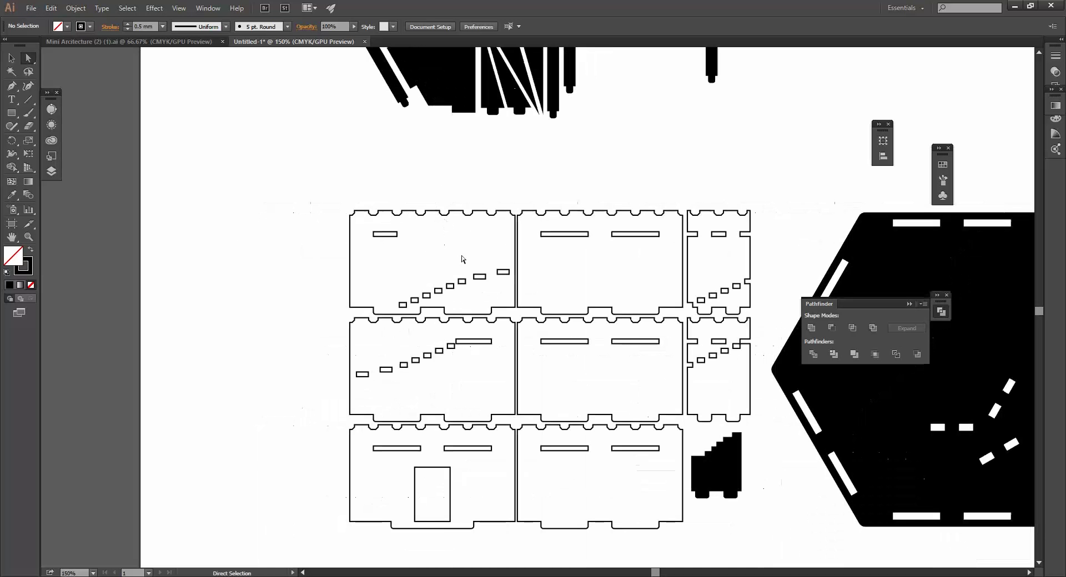
{"action": "scroll", "coordinate": [361, 303], "scroll_direction": "down", "scroll_amount": 1}
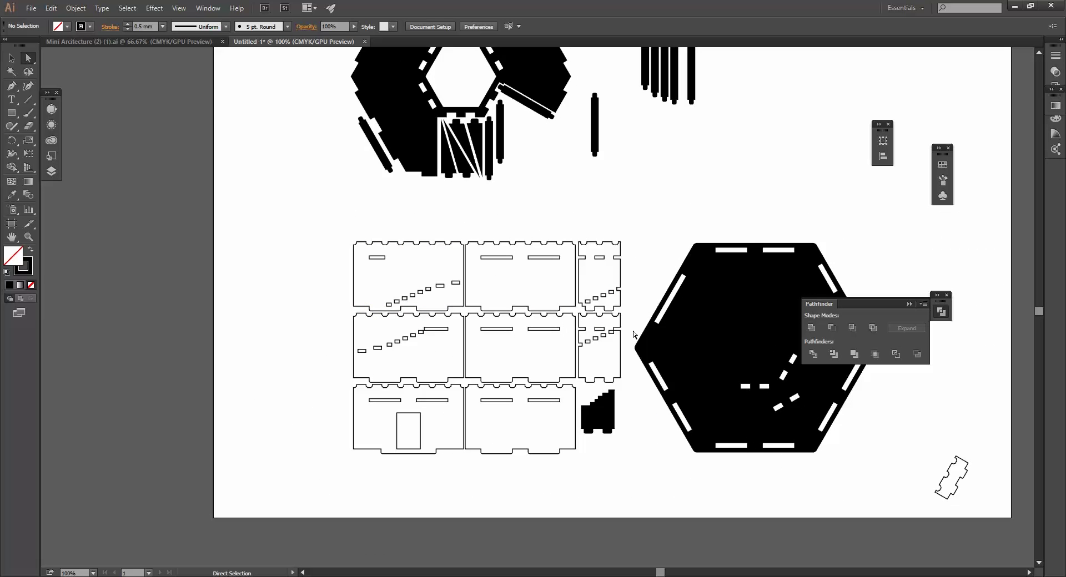
Rotate the jagged connector tab piece so it lies horizontal, then deselect it
{"action": "scroll", "coordinate": [506, 260], "scroll_direction": "down", "scroll_amount": 1}
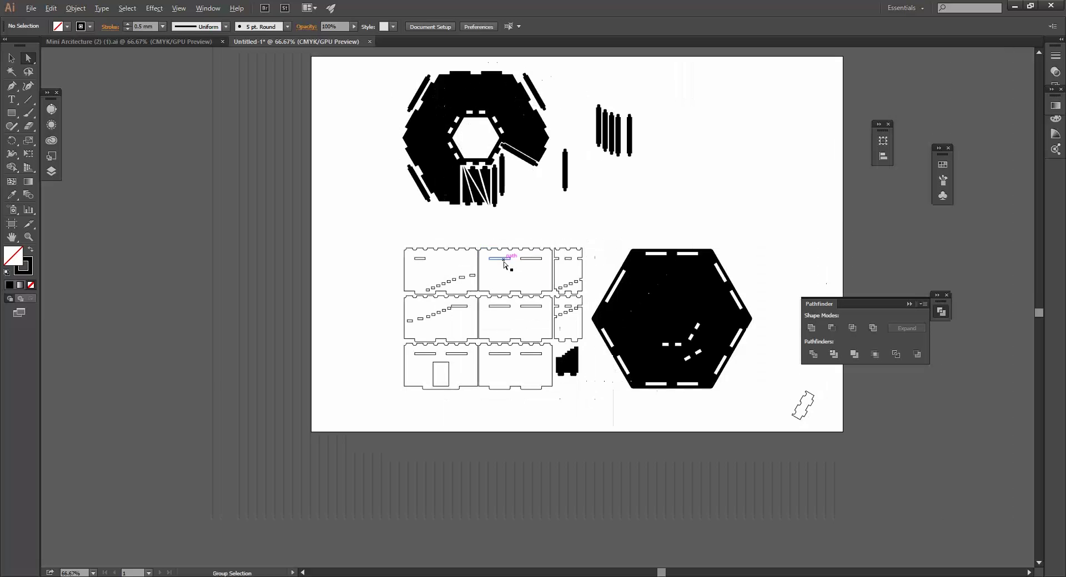
{"action": "scroll", "coordinate": [577, 245], "scroll_direction": "up", "scroll_amount": 1}
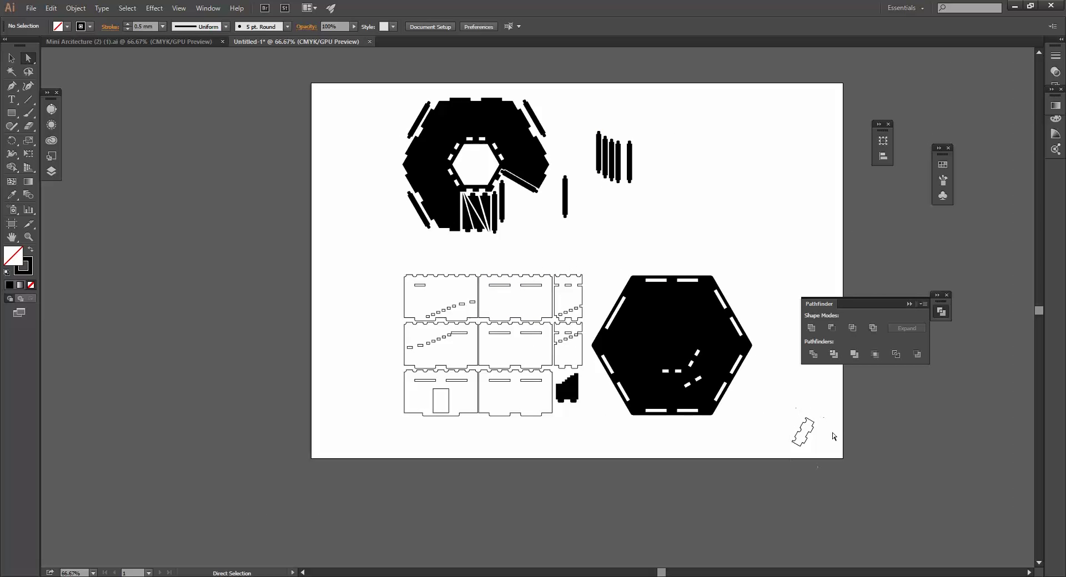
{"action": "scroll", "coordinate": [822, 454], "scroll_direction": "up", "scroll_amount": 5}
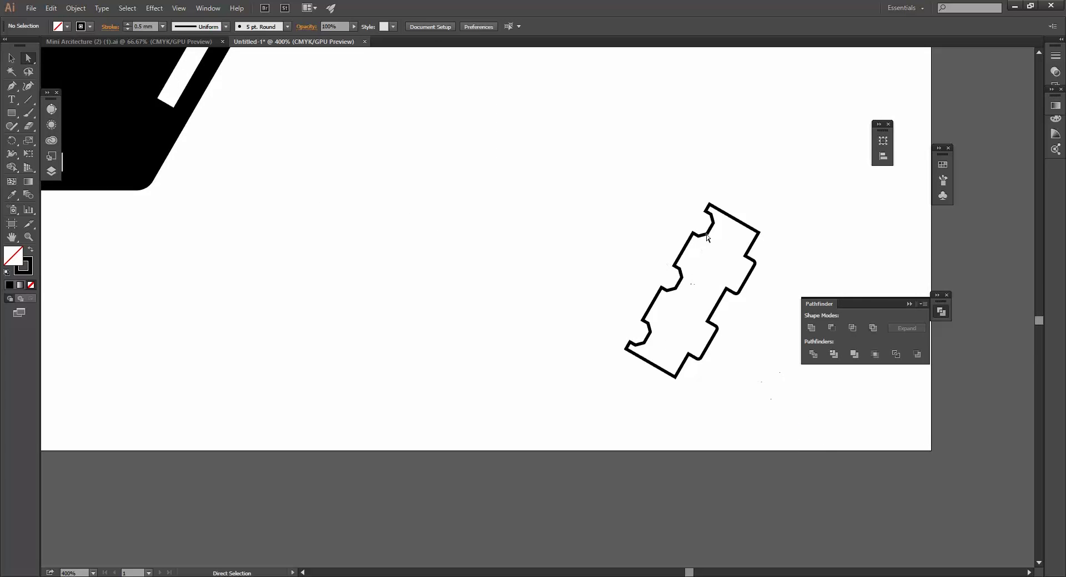
{"action": "left_click", "coordinate": [11, 58]}
{"action": "left_click", "coordinate": [758, 233]}
{"action": "left_click_drag", "start_coordinate": [776, 235], "coordinate": [792, 339]}
{"action": "left_click", "coordinate": [191, 281]}
{"action": "scroll", "coordinate": [697, 307], "scroll_direction": "down", "scroll_amount": 4}
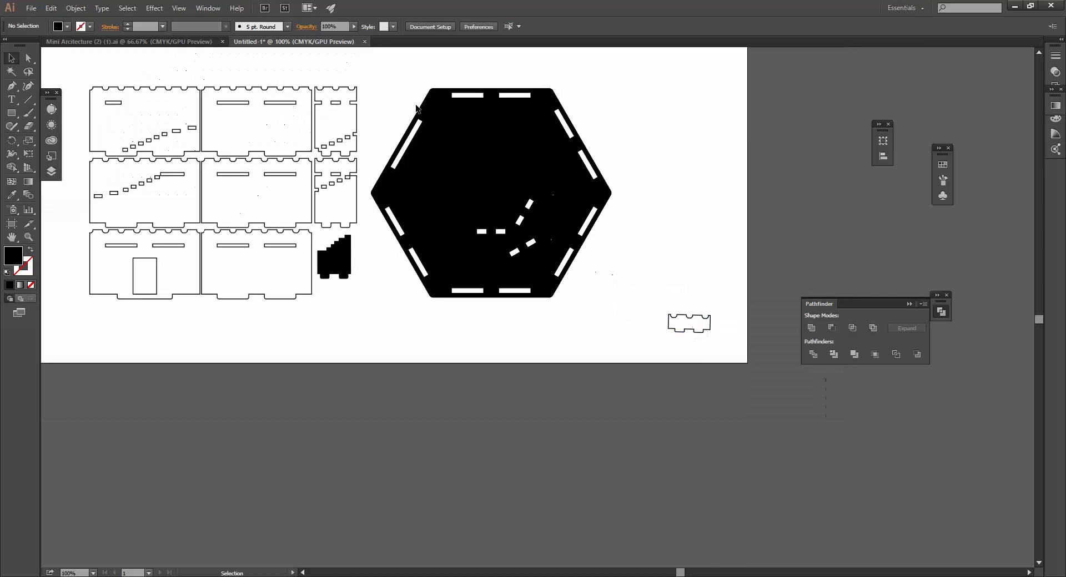
{"action": "scroll", "coordinate": [631, 325], "scroll_direction": "down", "scroll_amount": 1}
{"action": "scroll", "coordinate": [328, 175], "scroll_direction": "up", "scroll_amount": 3}
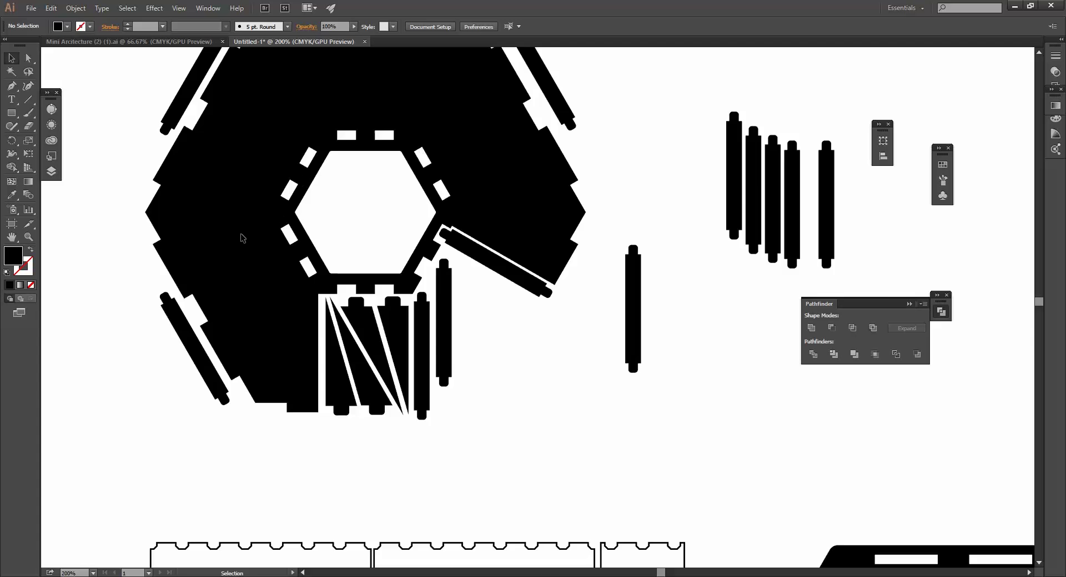
{"action": "scroll", "coordinate": [275, 253], "scroll_direction": "down", "scroll_amount": 3}
{"action": "scroll", "coordinate": [516, 279], "scroll_direction": "down", "scroll_amount": 3}
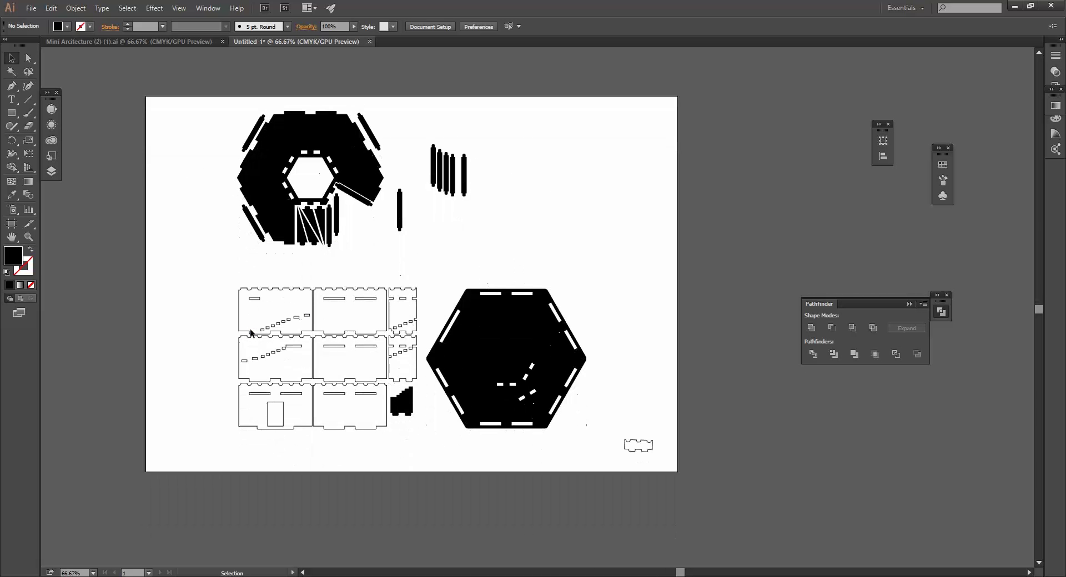
{"action": "key", "text": "alt"}
{"action": "scroll", "coordinate": [253, 139], "scroll_direction": "up", "scroll_amount": 1}
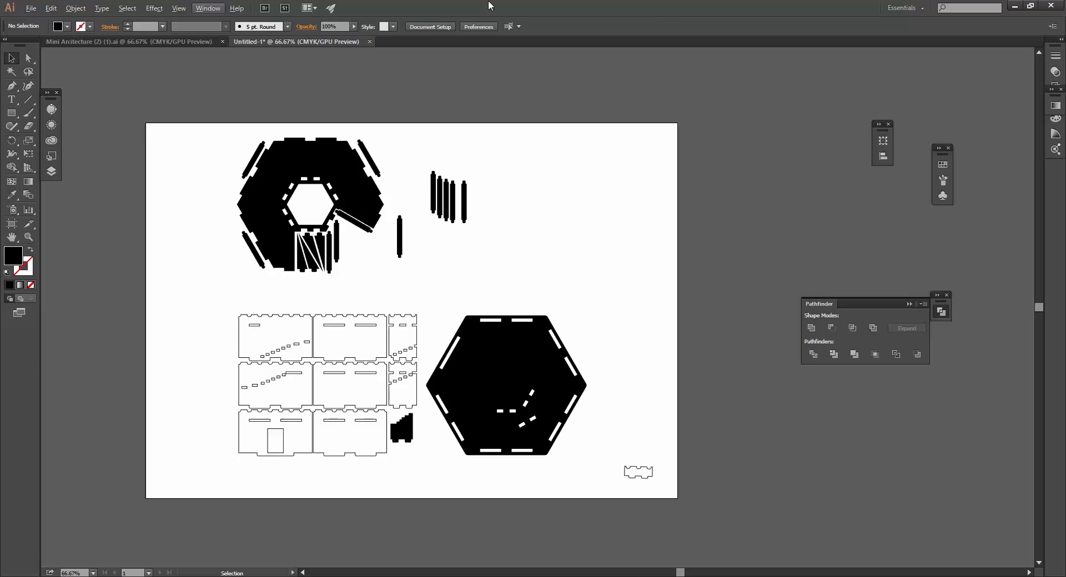
{"action": "scroll", "coordinate": [411, 278], "scroll_direction": "down", "scroll_amount": 1}
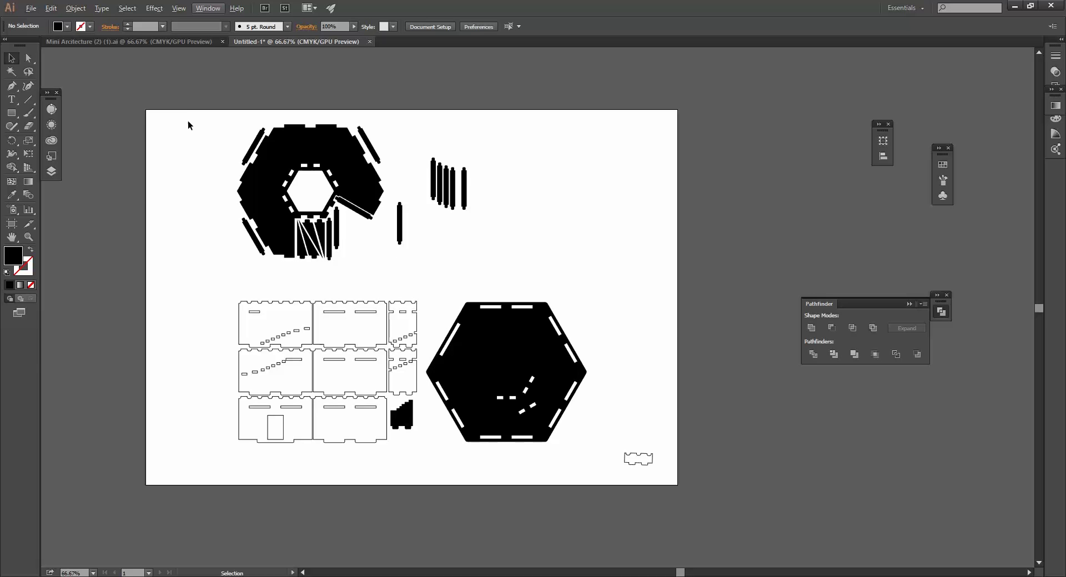
{"action": "scroll", "coordinate": [215, 366], "scroll_direction": "down", "scroll_amount": 2}
{"action": "scroll", "coordinate": [216, 367], "scroll_direction": "up", "scroll_amount": 1}
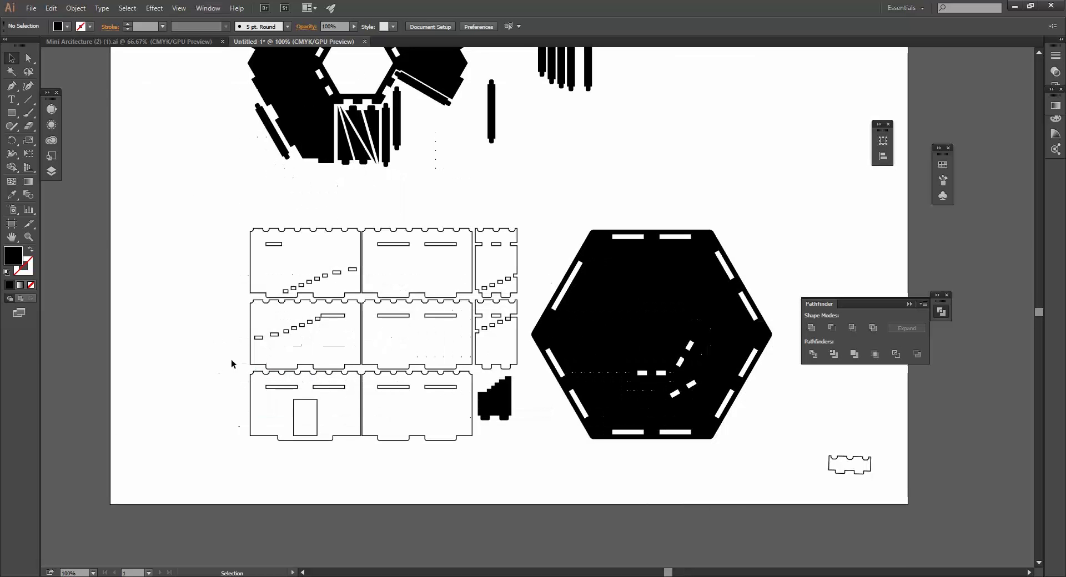
{"action": "scroll", "coordinate": [319, 360], "scroll_direction": "up", "scroll_amount": 3}
{"action": "scroll", "coordinate": [333, 344], "scroll_direction": "up", "scroll_amount": 1}
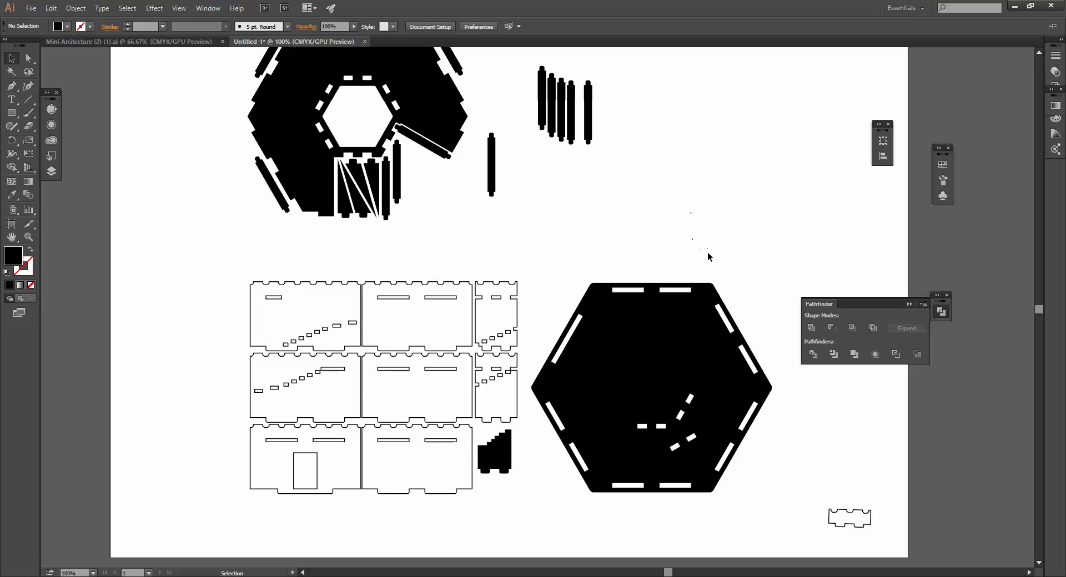
{"action": "scroll", "coordinate": [549, 301], "scroll_direction": "down", "scroll_amount": 2}
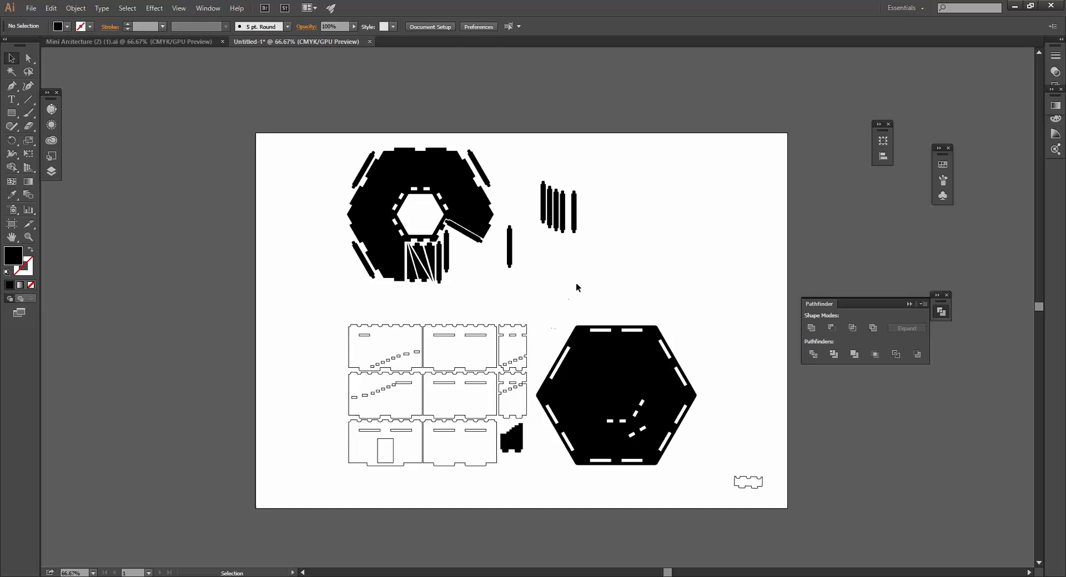
{"action": "scroll", "coordinate": [584, 310], "scroll_direction": "down", "scroll_amount": 1}
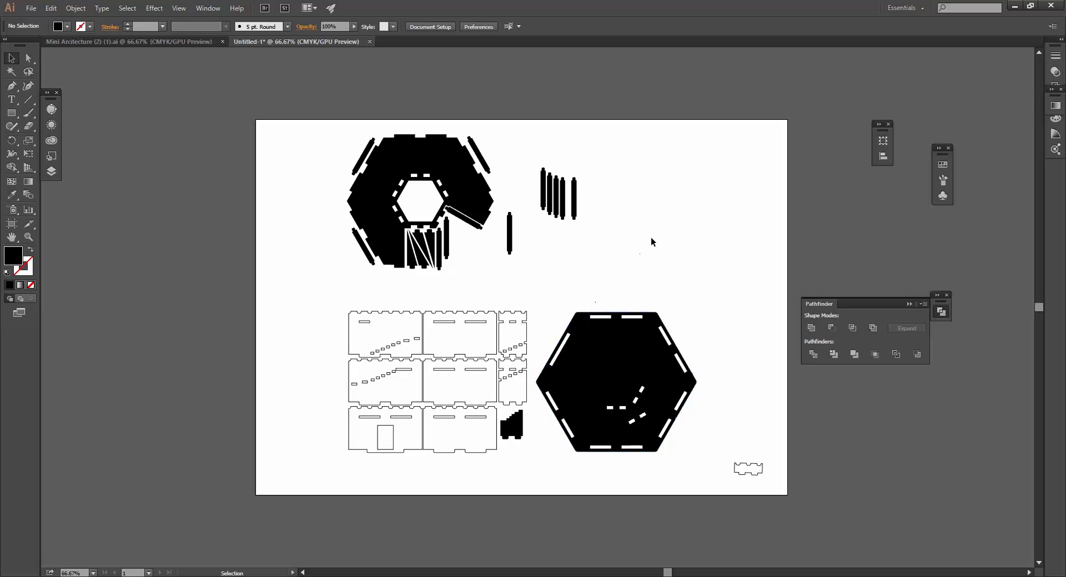